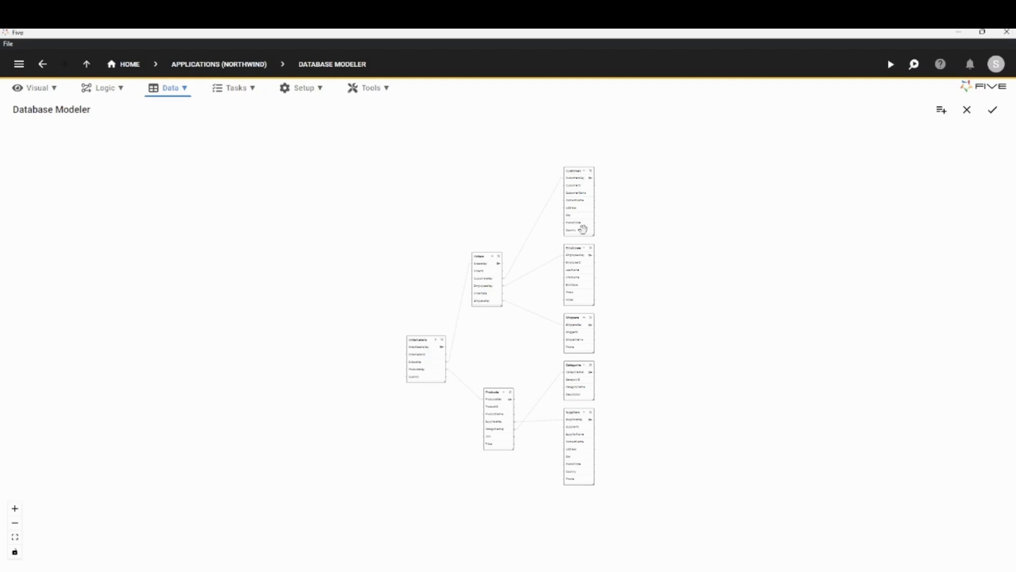
Widen the Customers table in the database diagram so its full title fits.
scroll(625, 196, up, 5)
drag(594, 206, 618, 260)
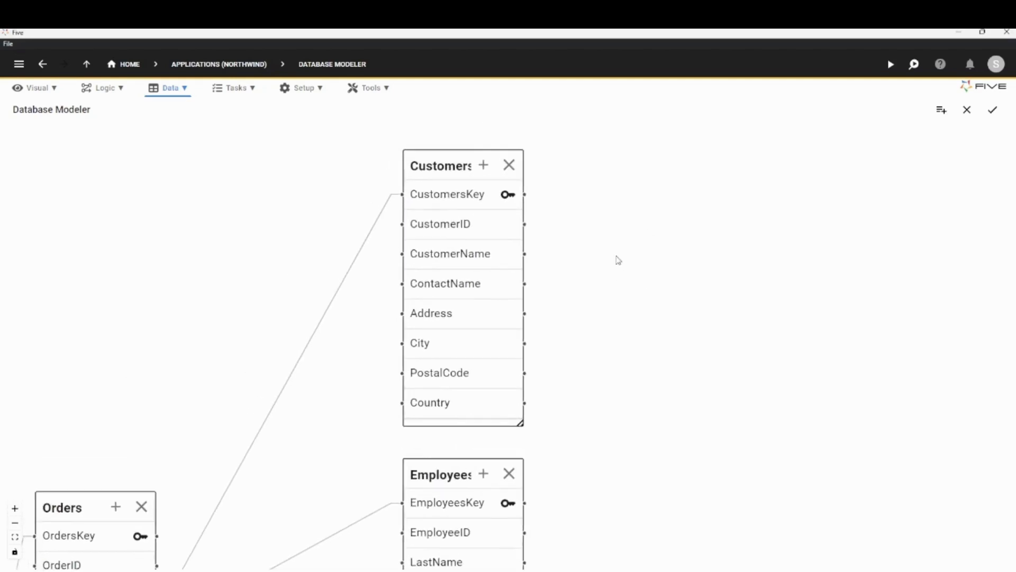
drag(520, 423, 532, 429)
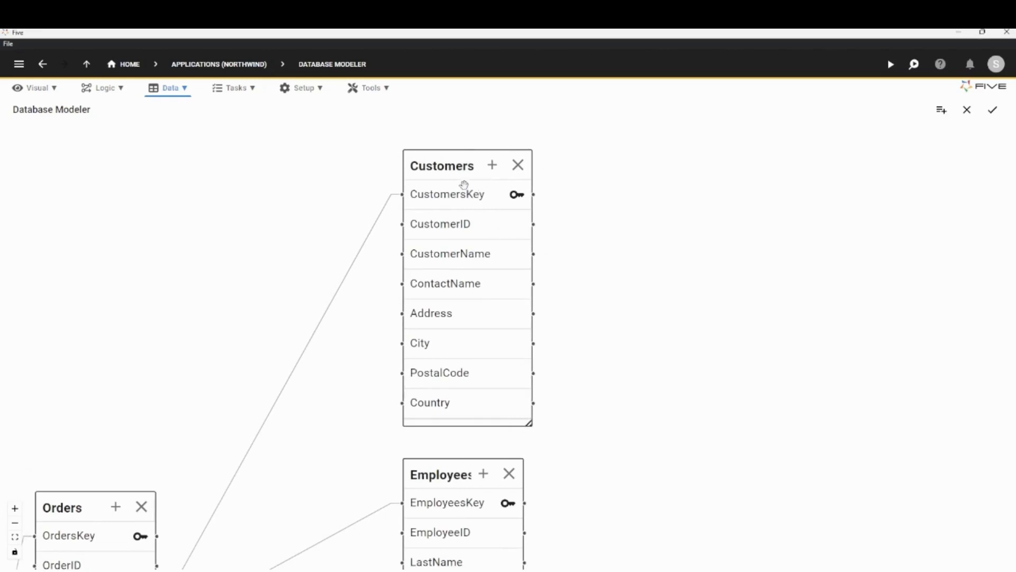
Start a new form with the Form Wizard, using Customers as the main table.
click(36, 91)
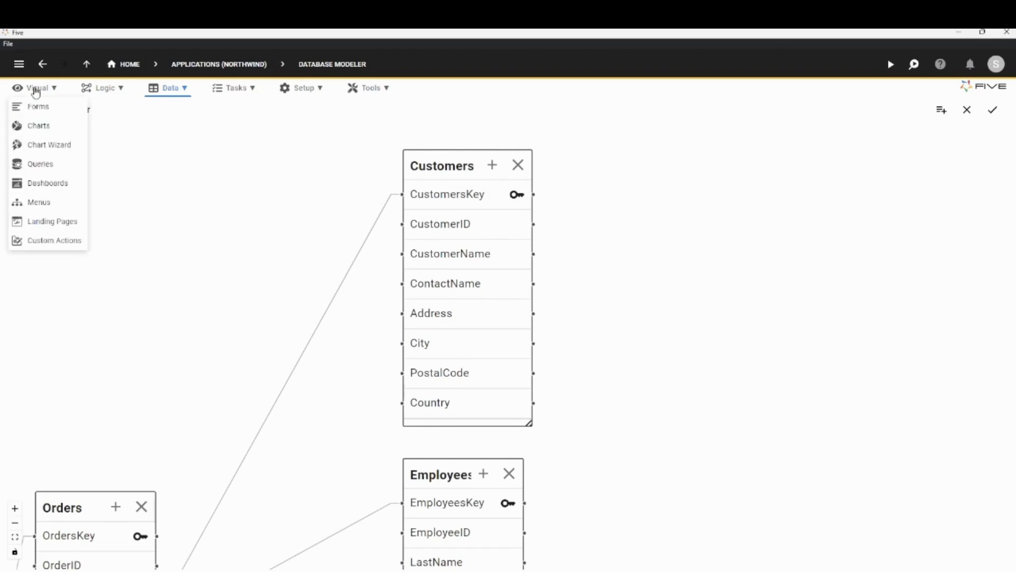
click(58, 111)
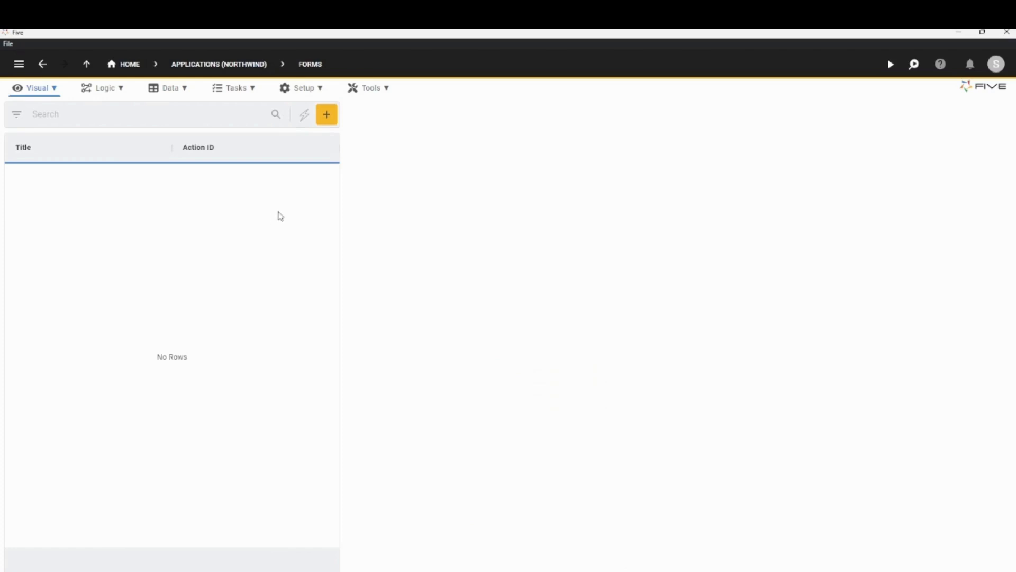
click(305, 120)
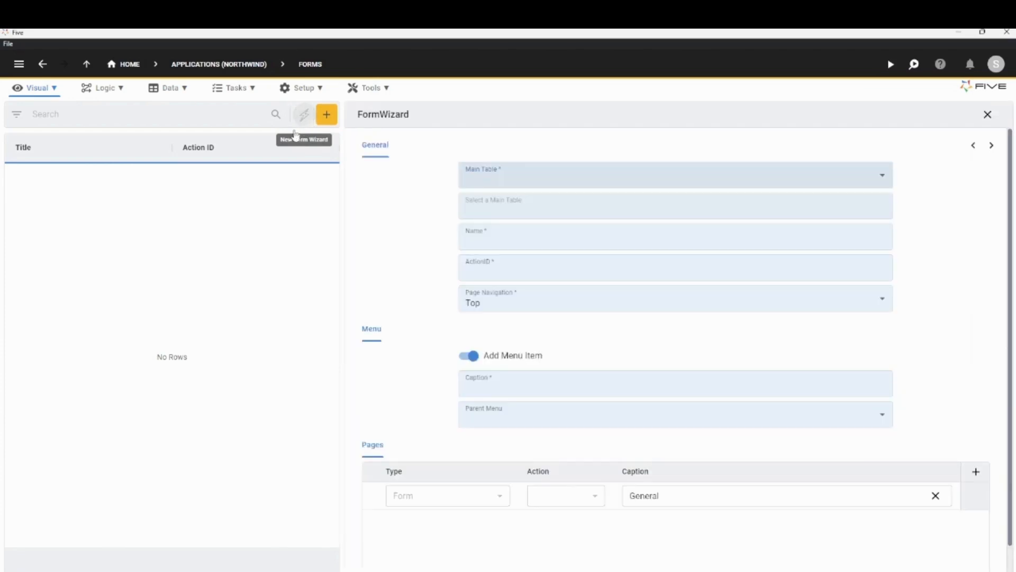
click(478, 184)
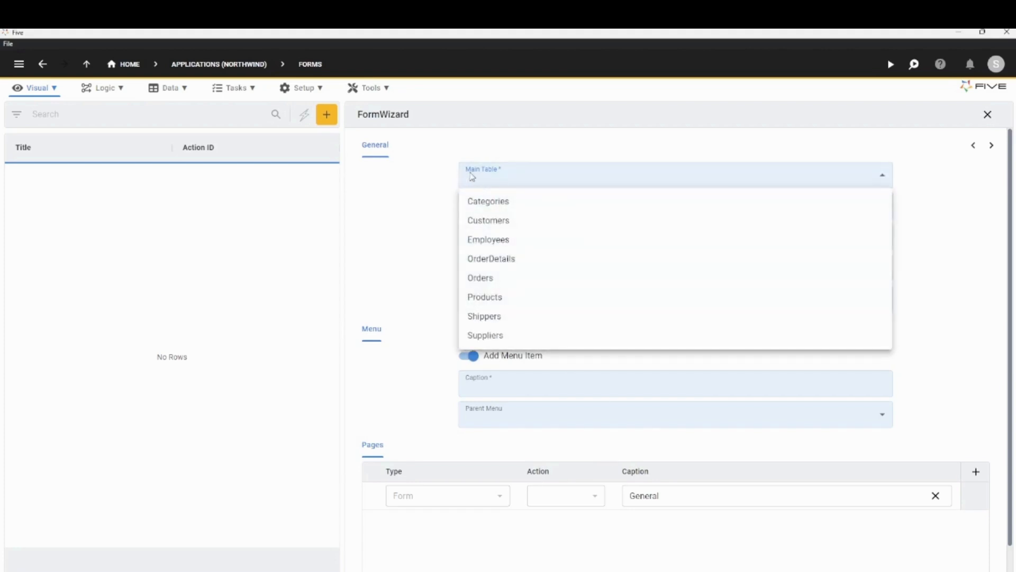
click(479, 222)
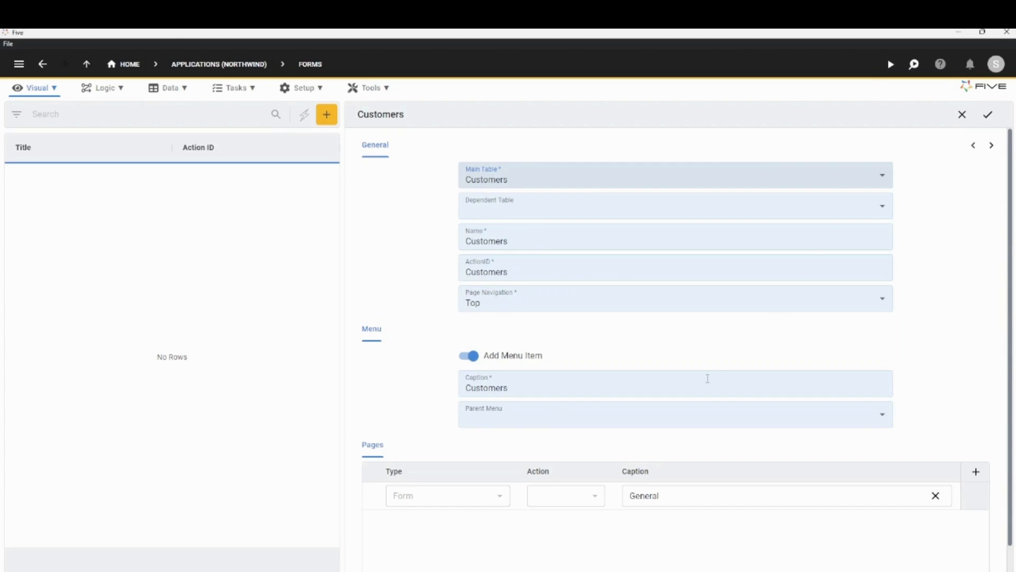
Make CustomerID required, show only CustomerName in the list, and save the Customers form.
scroll(445, 426, down, 1)
scroll(675, 402, up, 1)
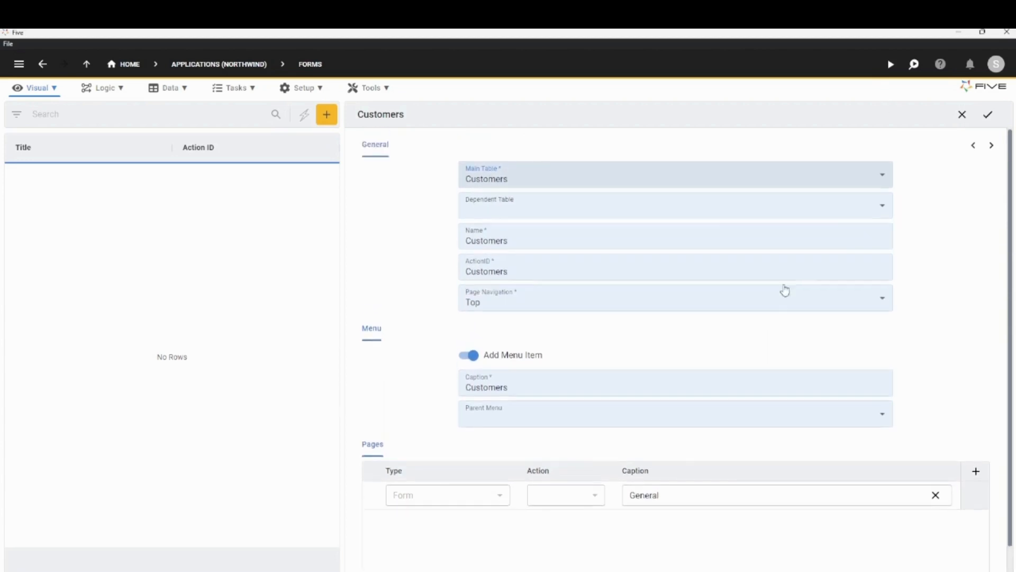
click(992, 147)
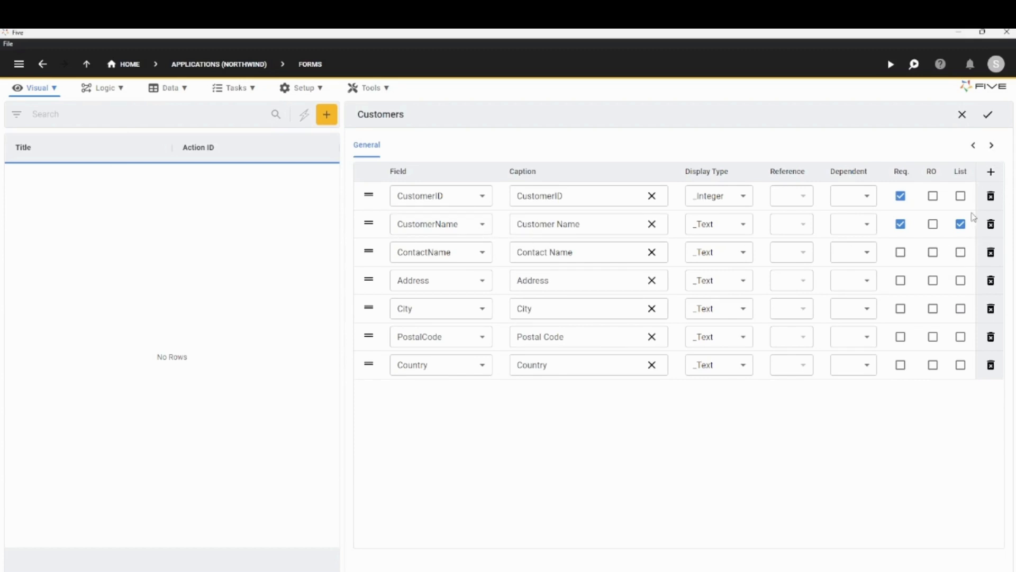
click(994, 115)
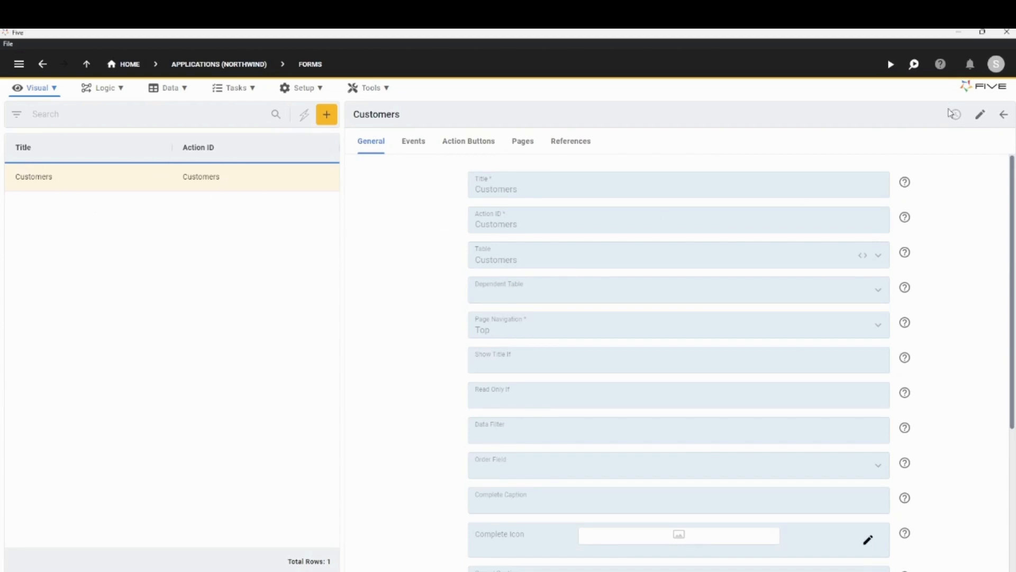
Run the application in a maximized window and look through the Customers list.
click(890, 64)
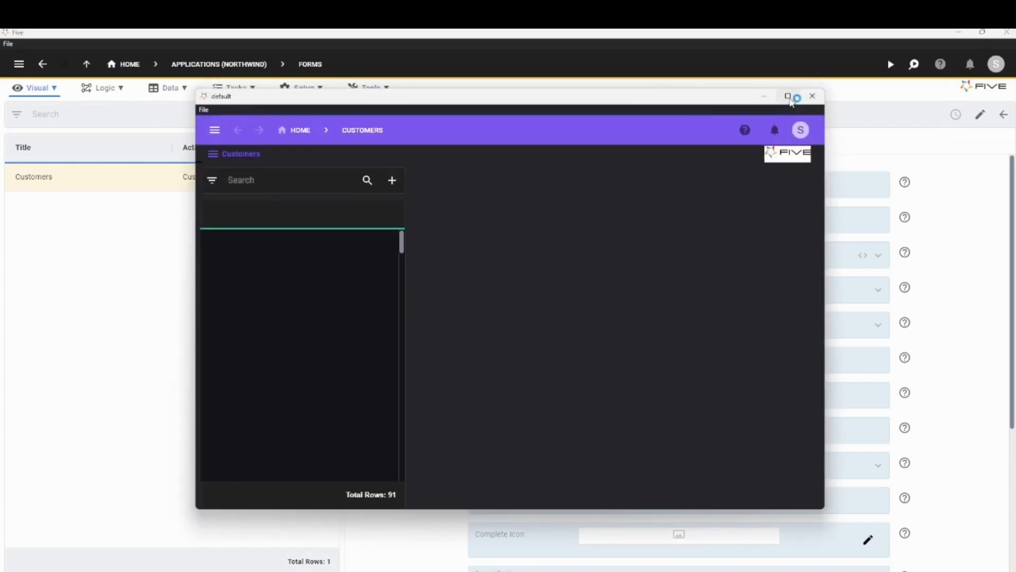
click(789, 97)
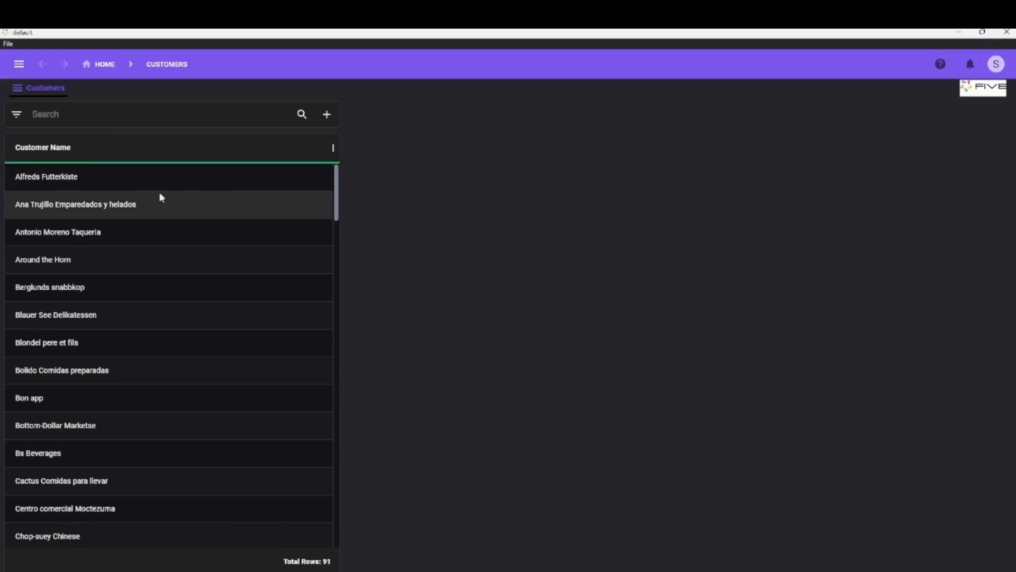
scroll(144, 230, down, 7)
scroll(214, 304, up, 7)
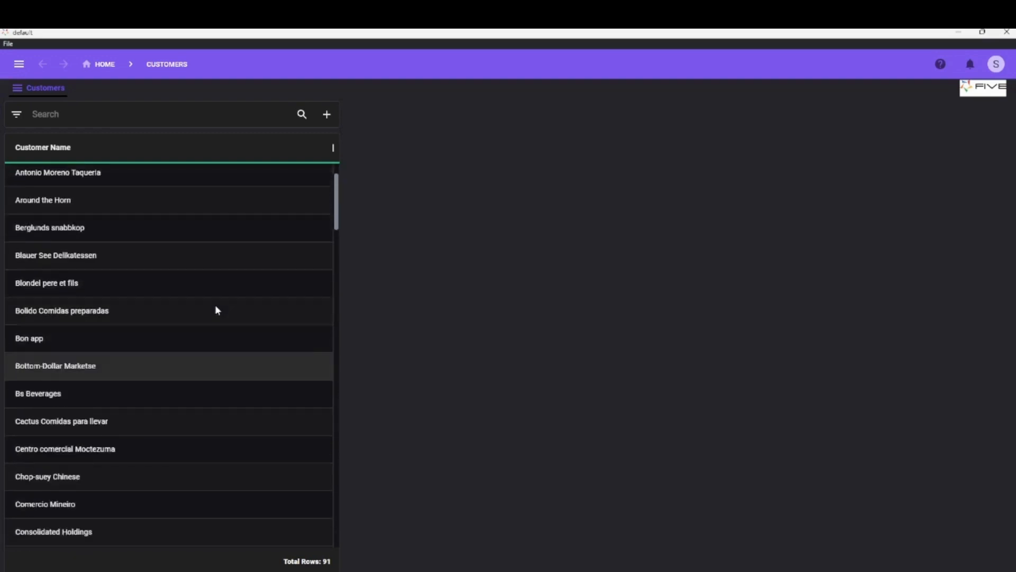
Inspect the Alfreds Futterkiste record in edit mode and the Around the Horn record, and return to the form builder.
click(16, 178)
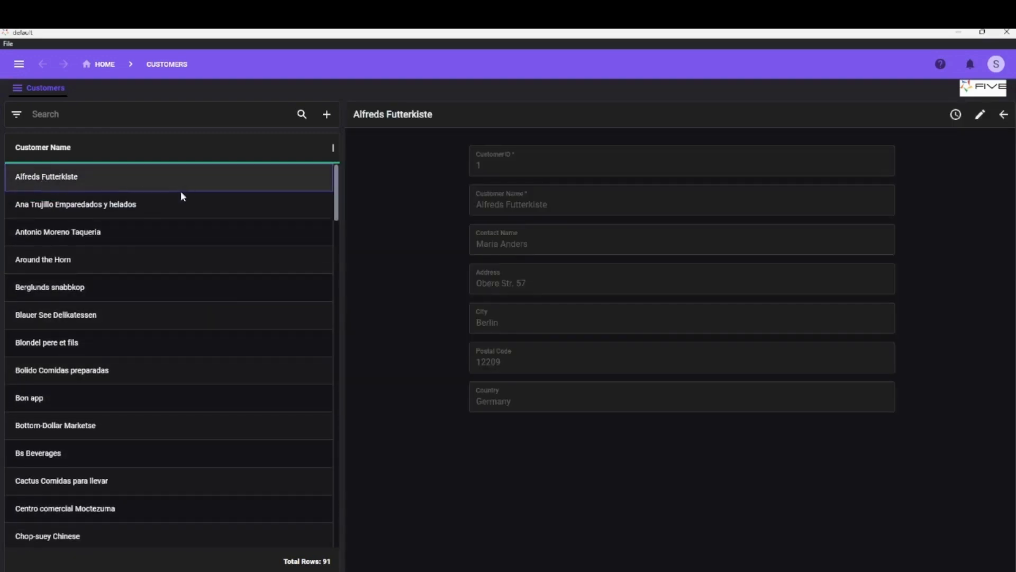
click(980, 115)
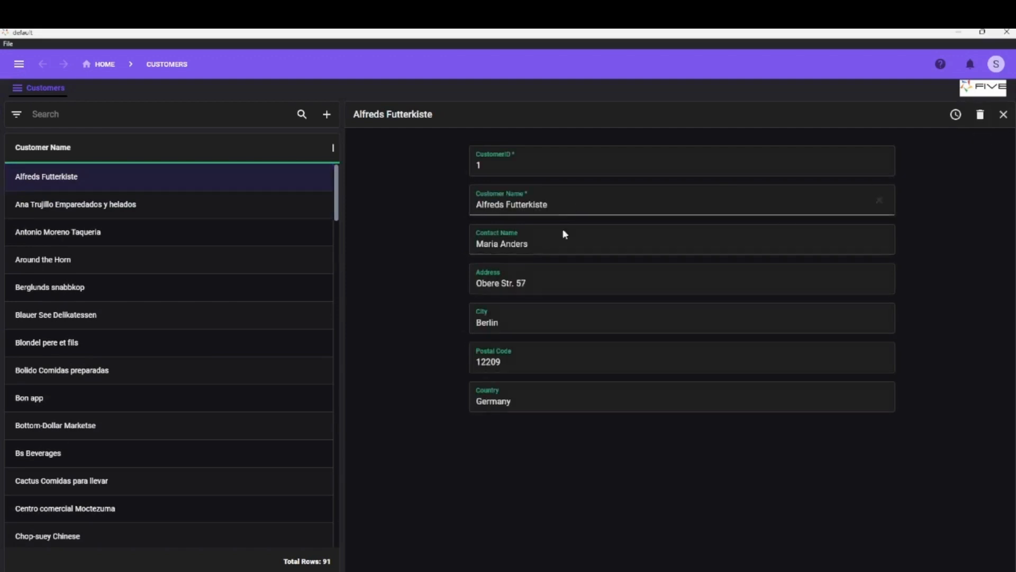
click(68, 214)
click(132, 259)
click(974, 117)
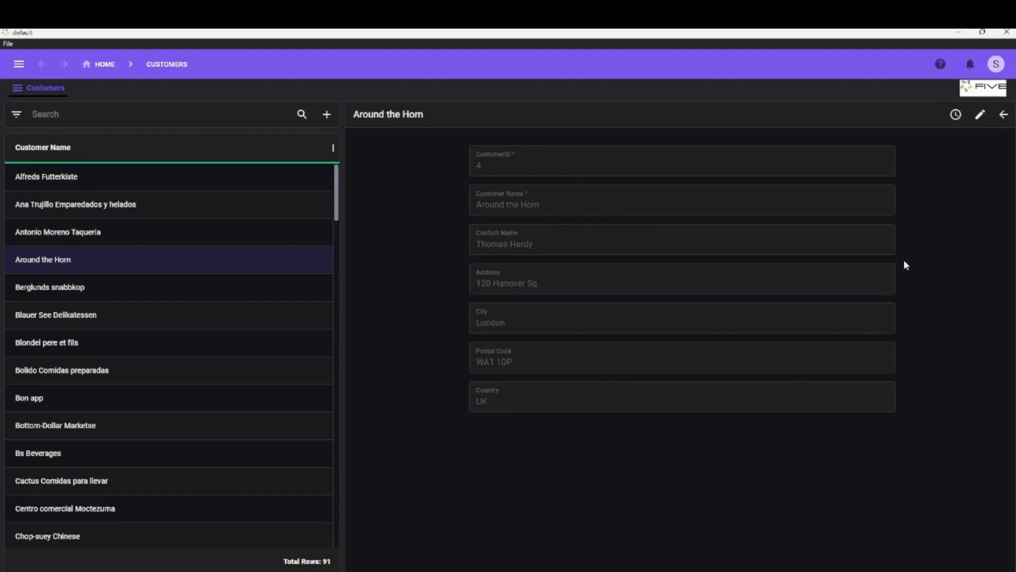
click(959, 33)
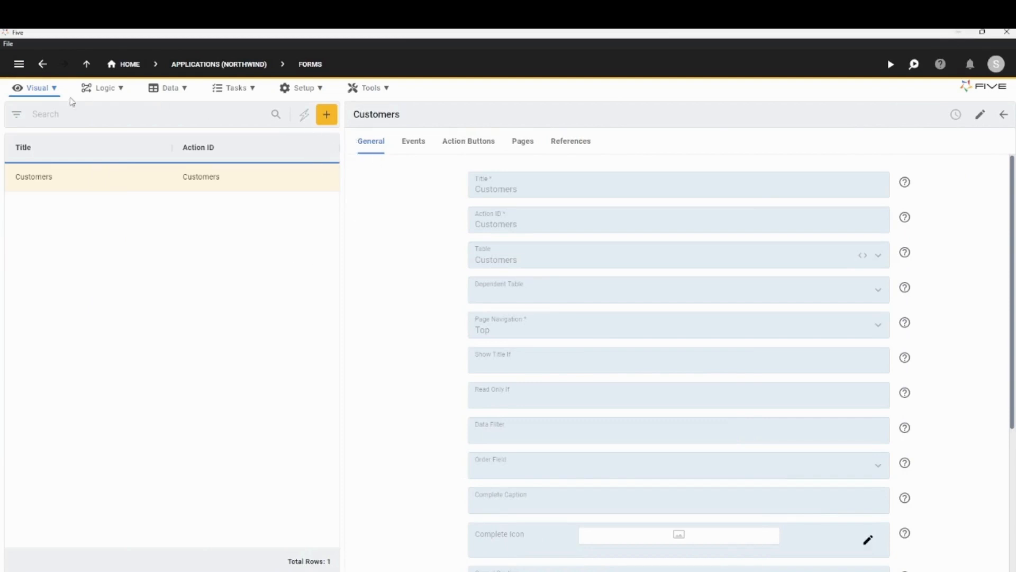
Start another Form Wizard form with Employees as the main table and go to its field settings.
click(305, 118)
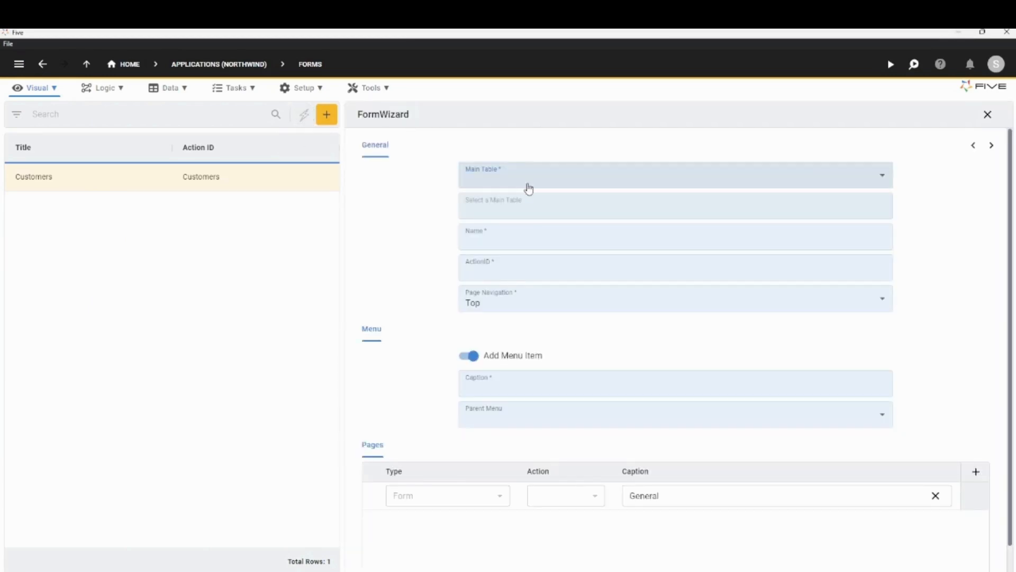
click(530, 188)
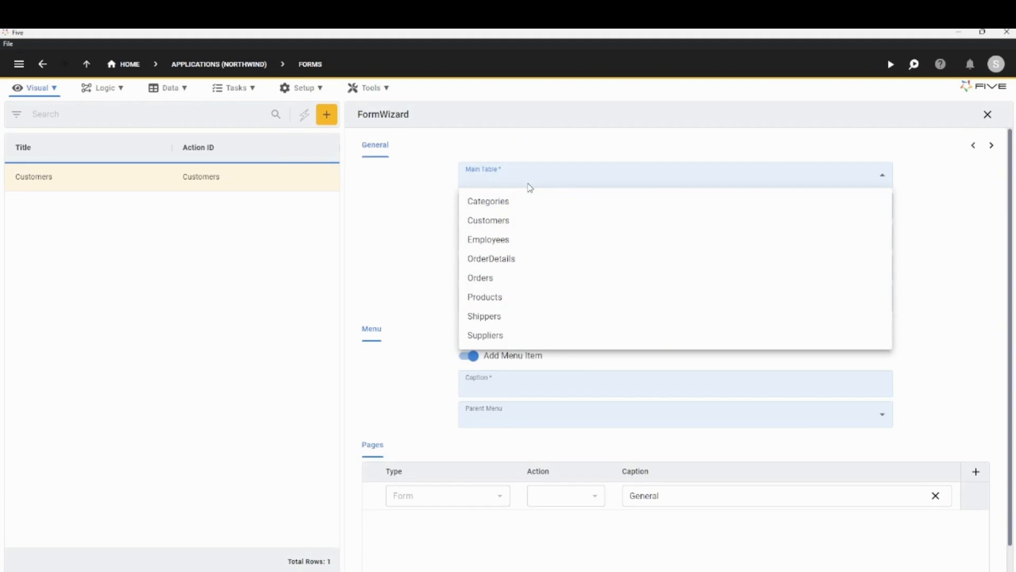
click(541, 243)
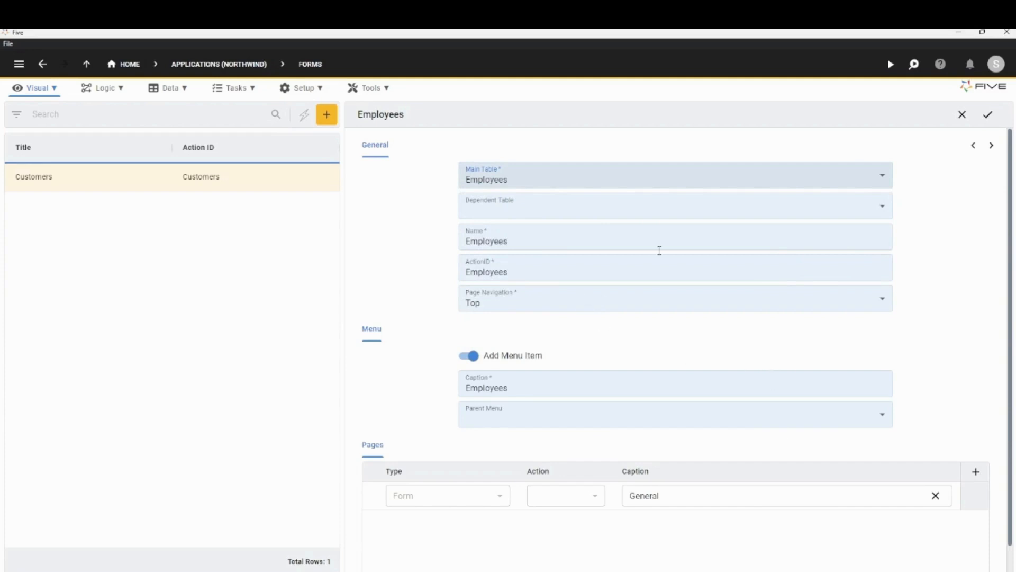
click(991, 147)
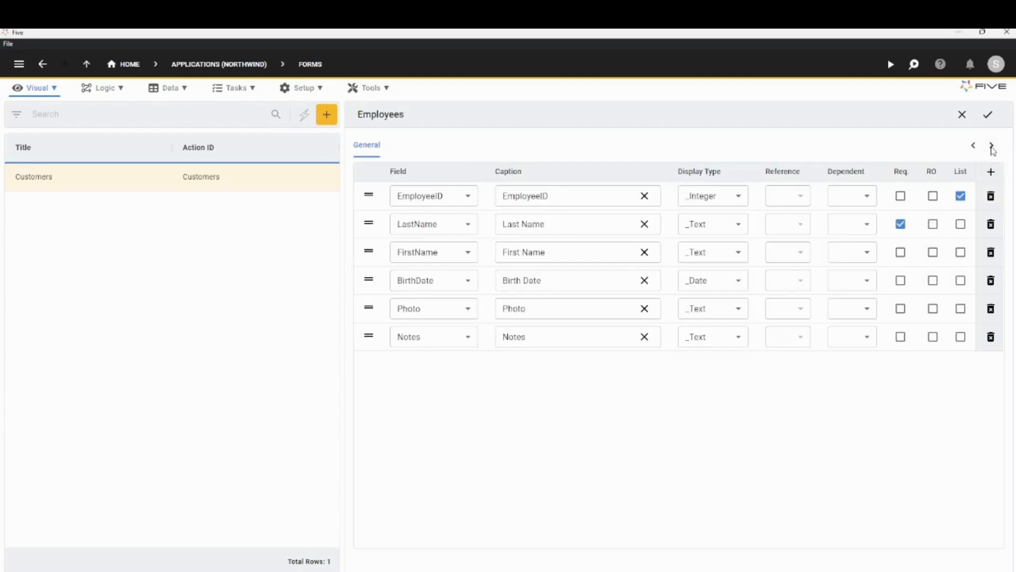
Make EmployeeID required, show LastName instead of EmployeeID in the list, and save the Employees form.
click(900, 196)
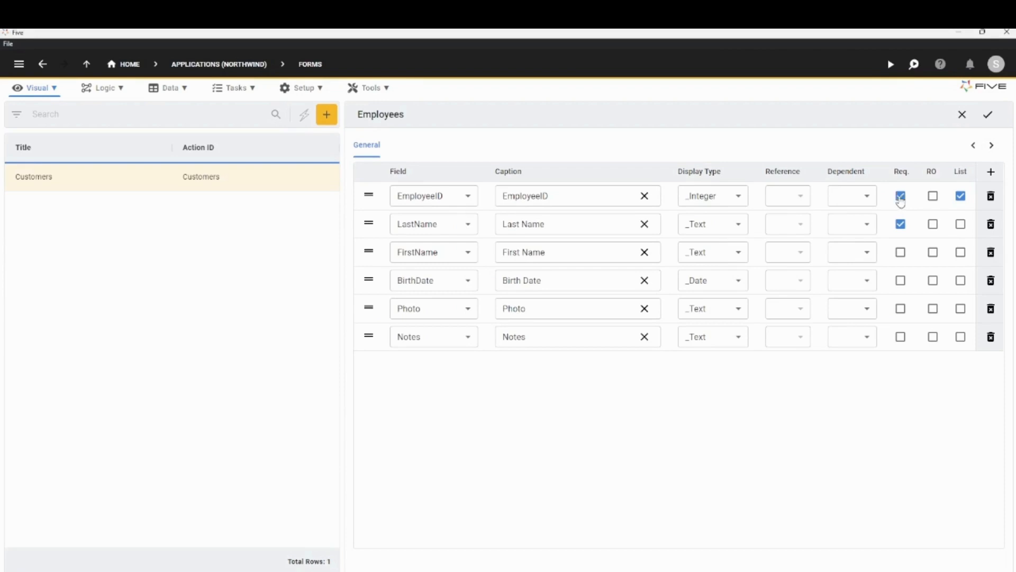
click(961, 197)
click(960, 225)
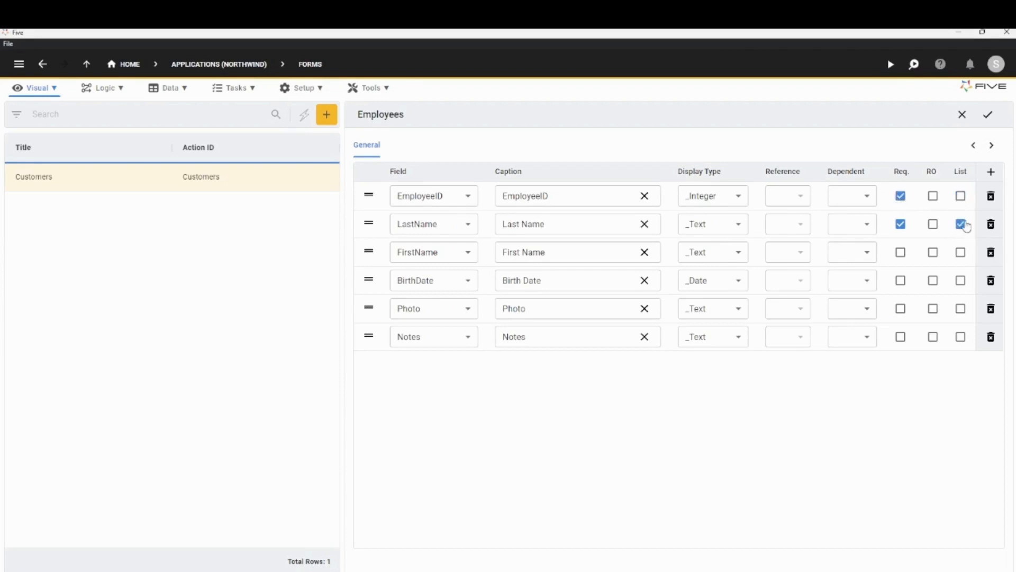
click(988, 121)
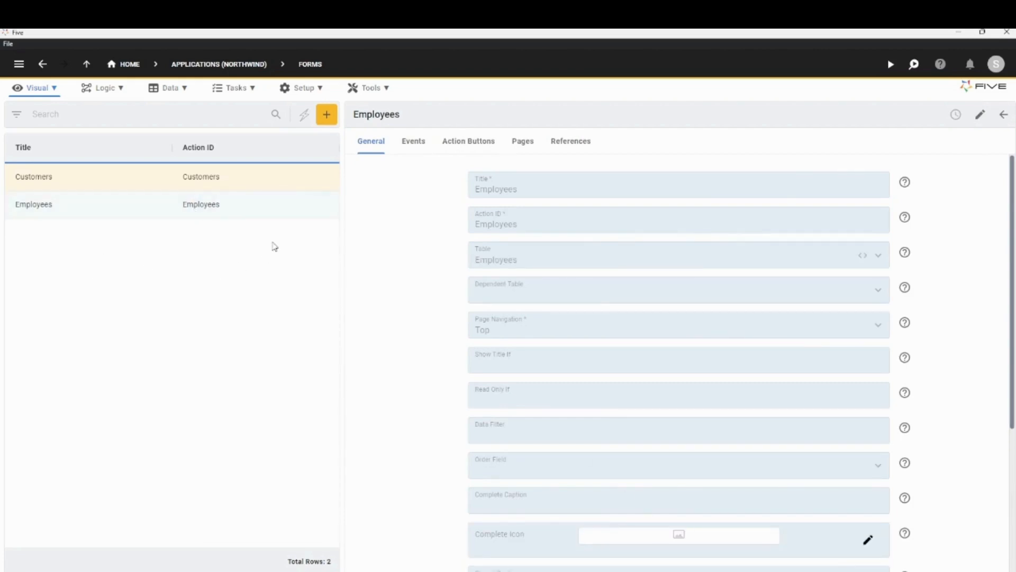
Start a Form Wizard form with Shippers as the main table and go to its field settings.
click(307, 117)
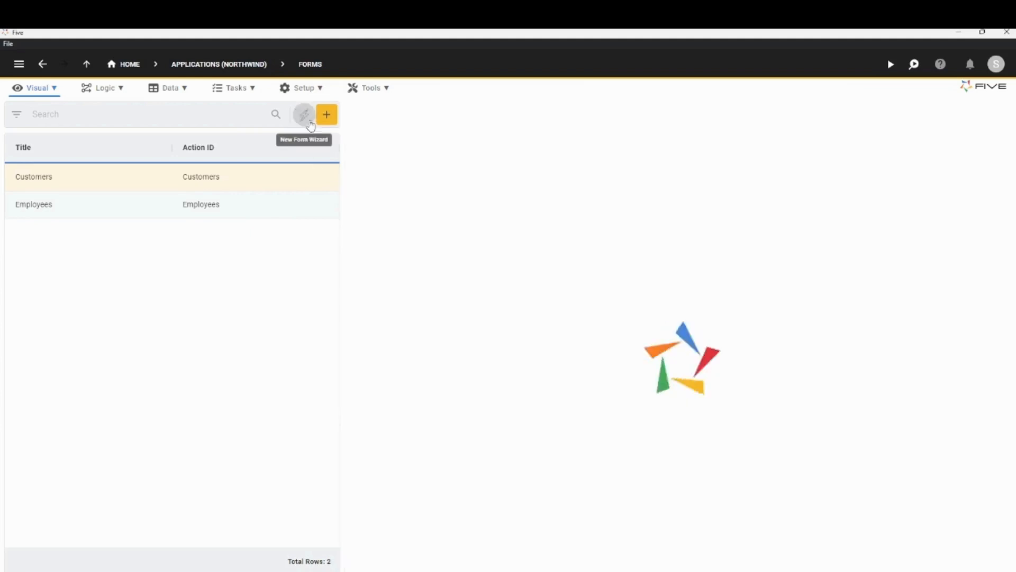
click(517, 182)
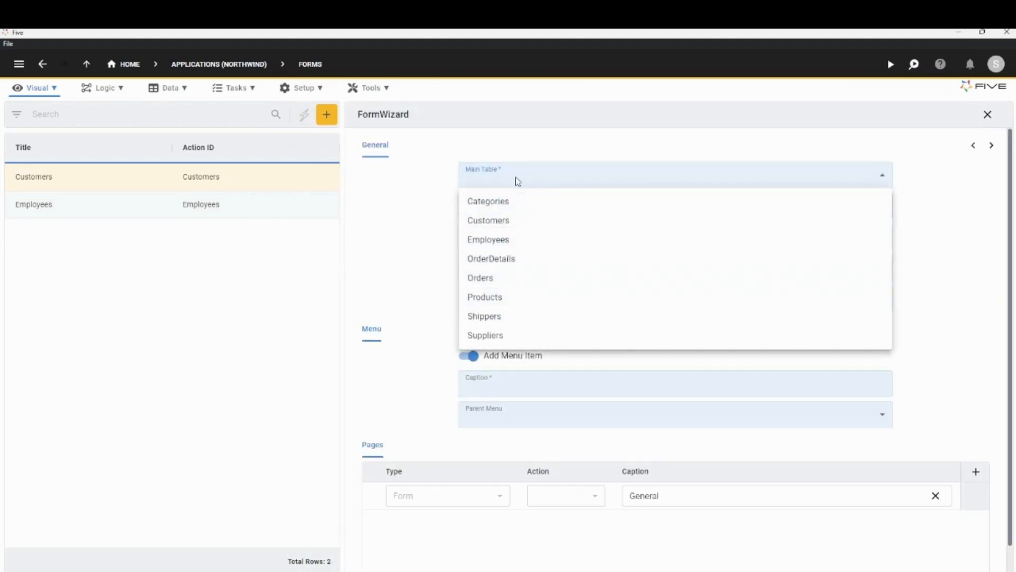
click(476, 318)
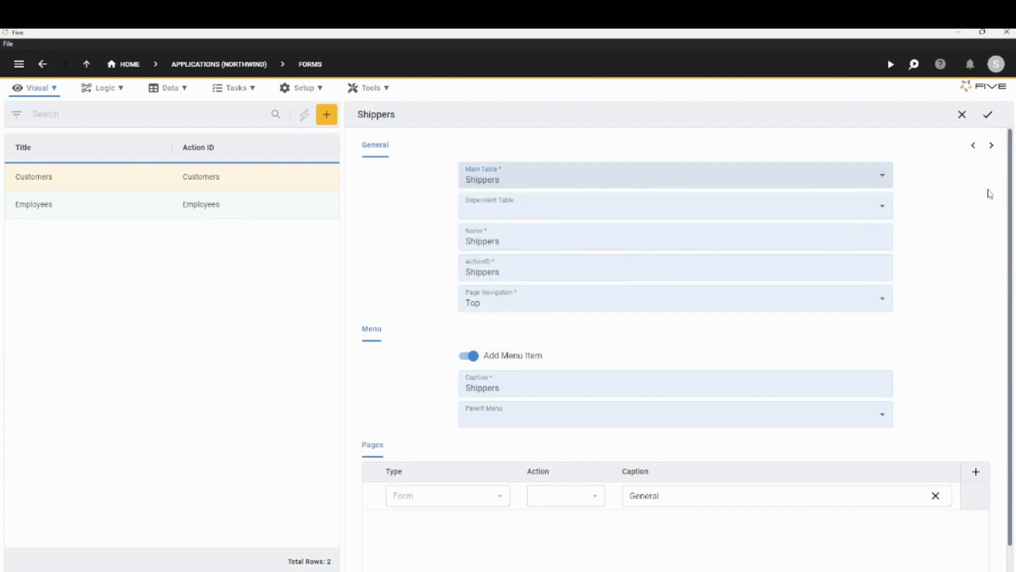
click(992, 148)
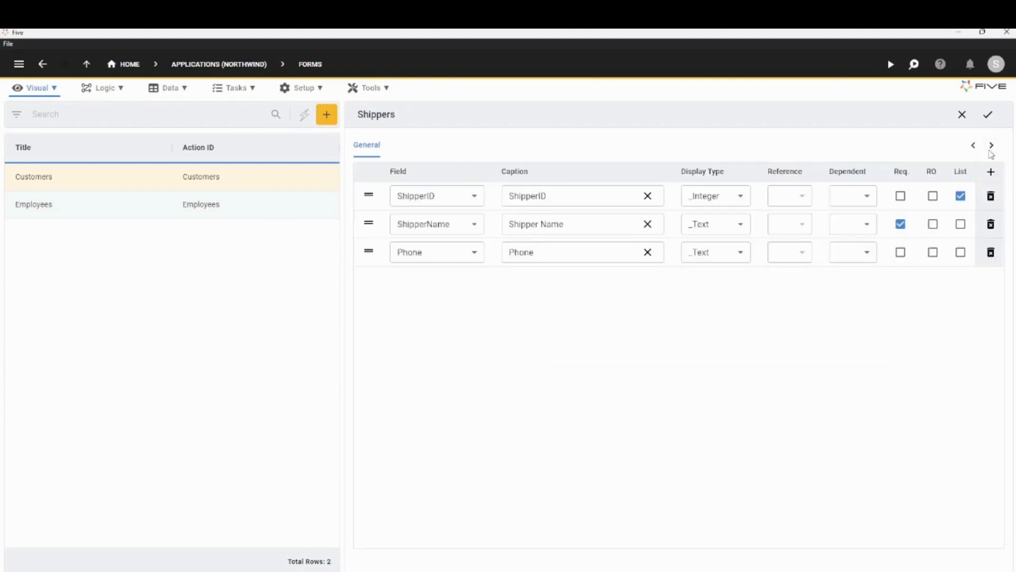
Make ShipperID required, show ShipperName instead of ShipperID in the list, and save the Shippers form.
click(900, 195)
click(961, 196)
click(961, 224)
click(992, 122)
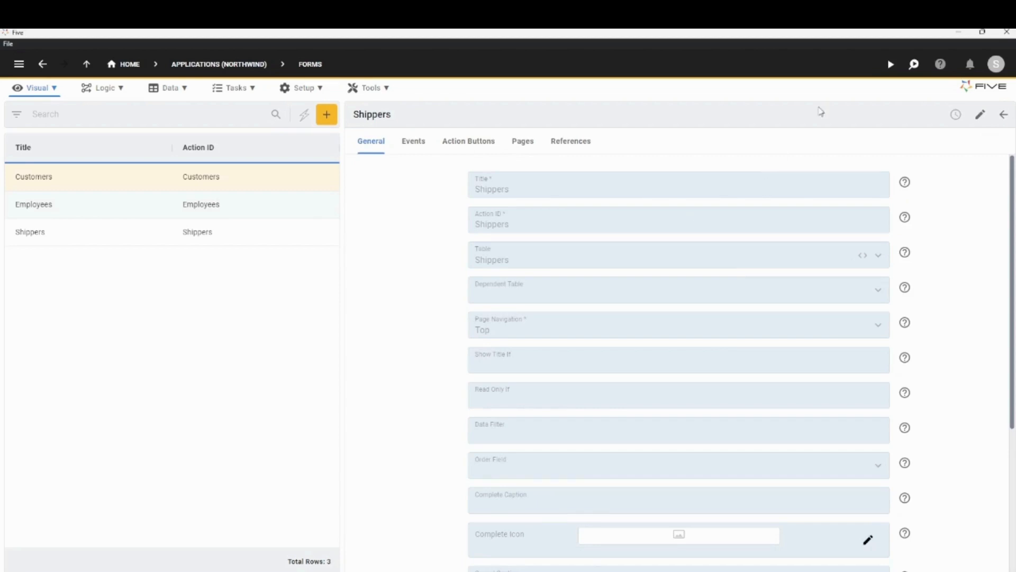
Run the application in a maximized window and view the first record in the Employees form.
click(890, 64)
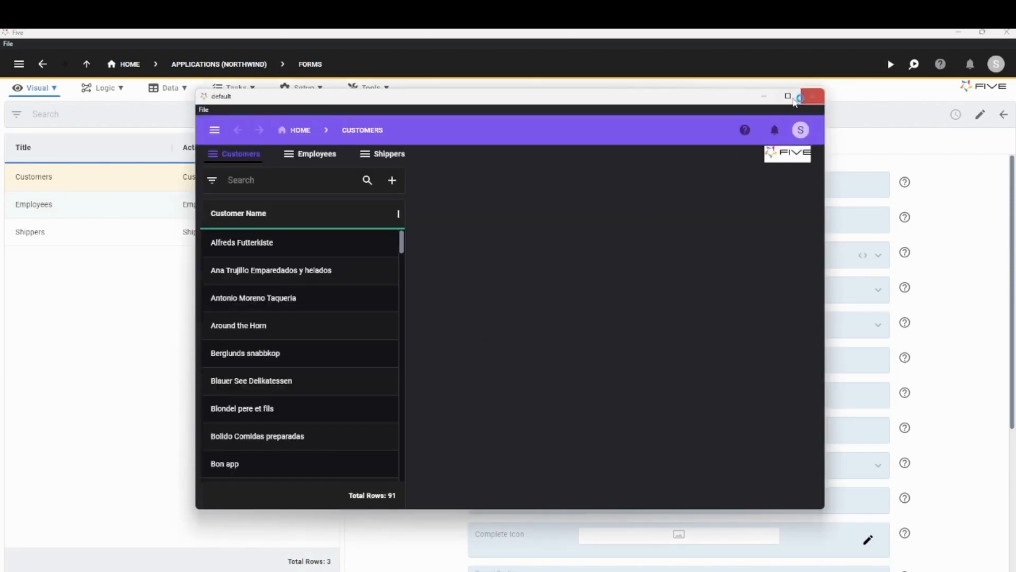
click(787, 96)
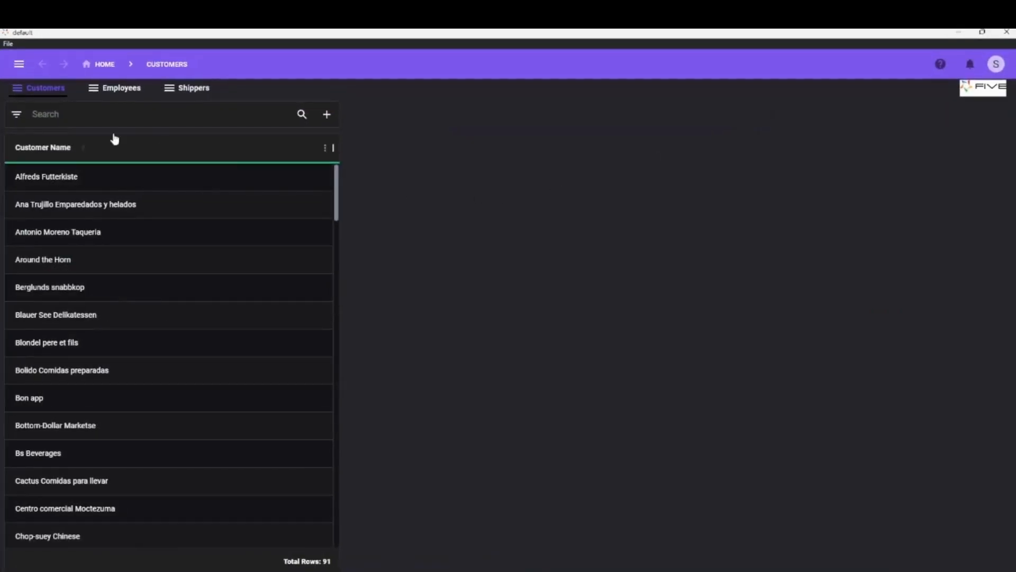
click(112, 91)
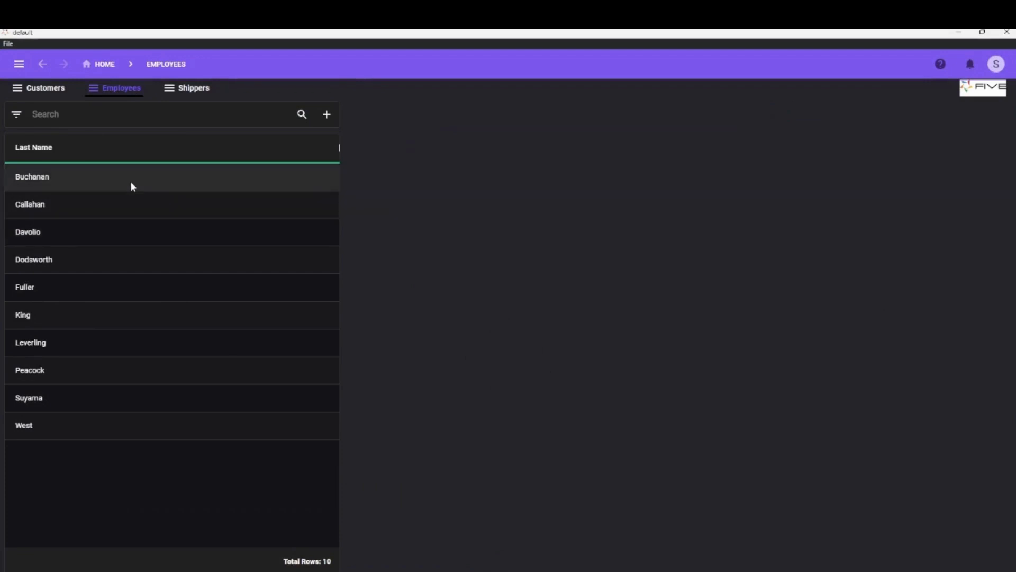
click(48, 177)
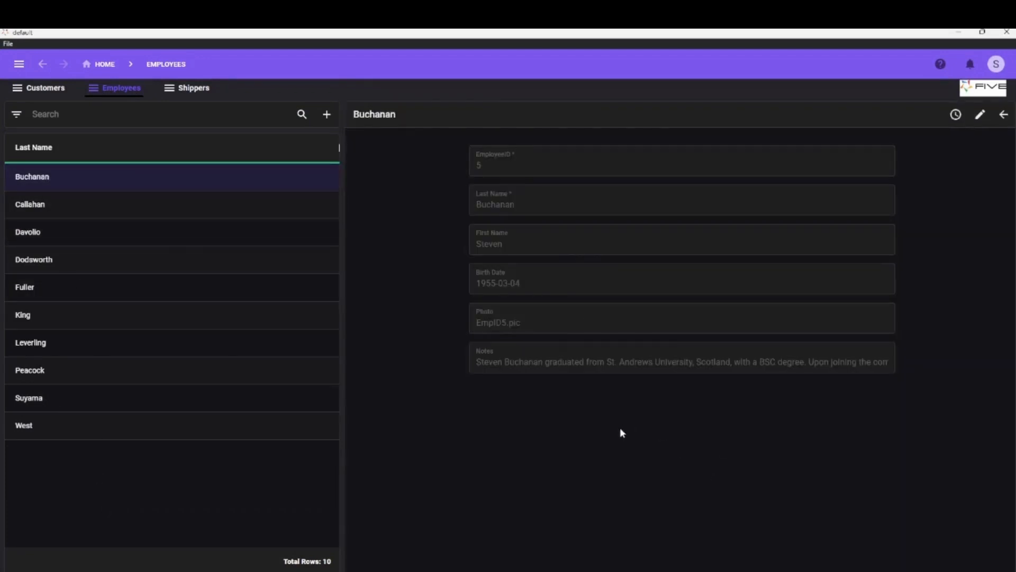
Check the United Package record in the Shippers form and switch among the Customers, Employees and Shippers forms.
click(190, 95)
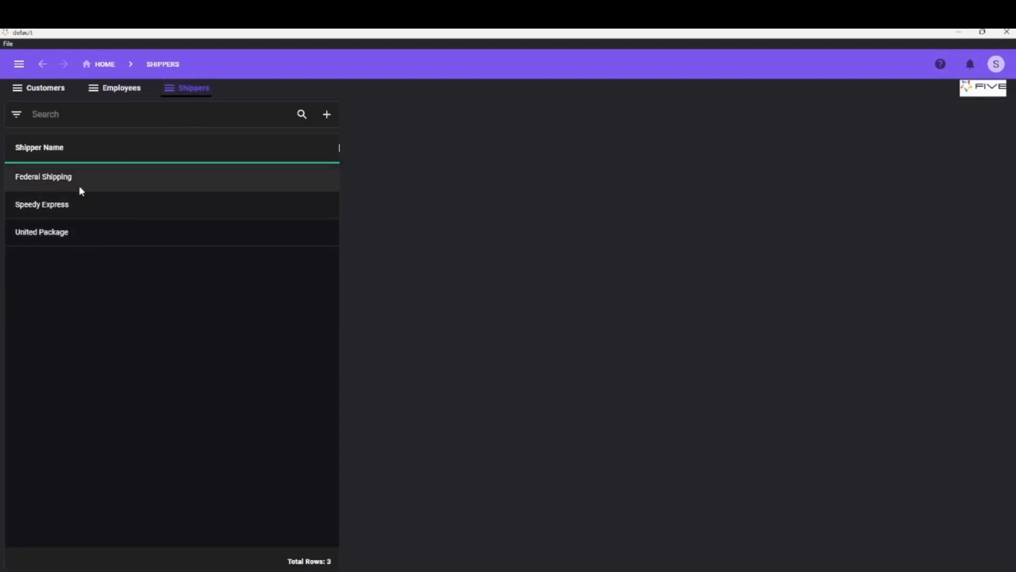
click(69, 240)
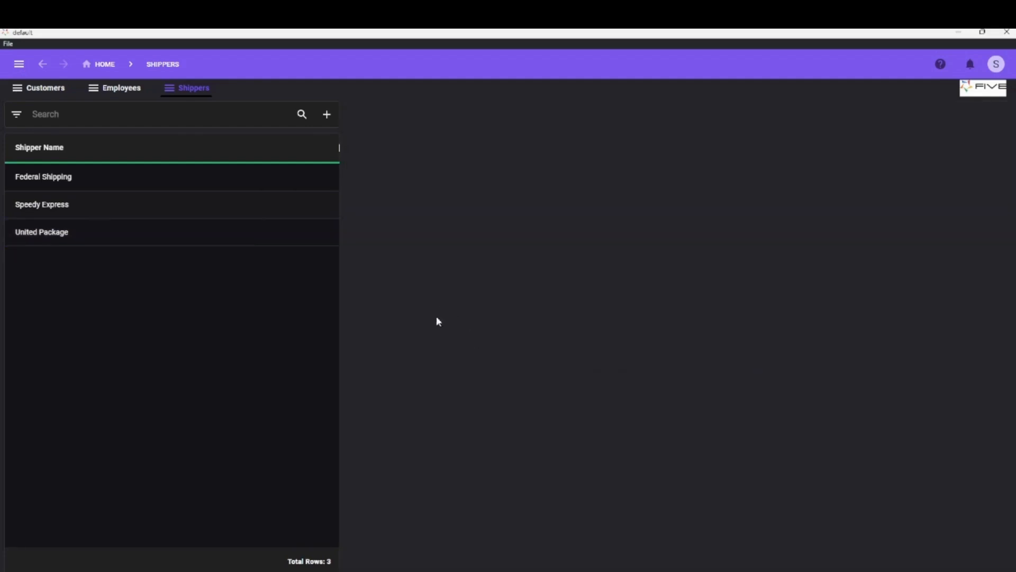
click(56, 89)
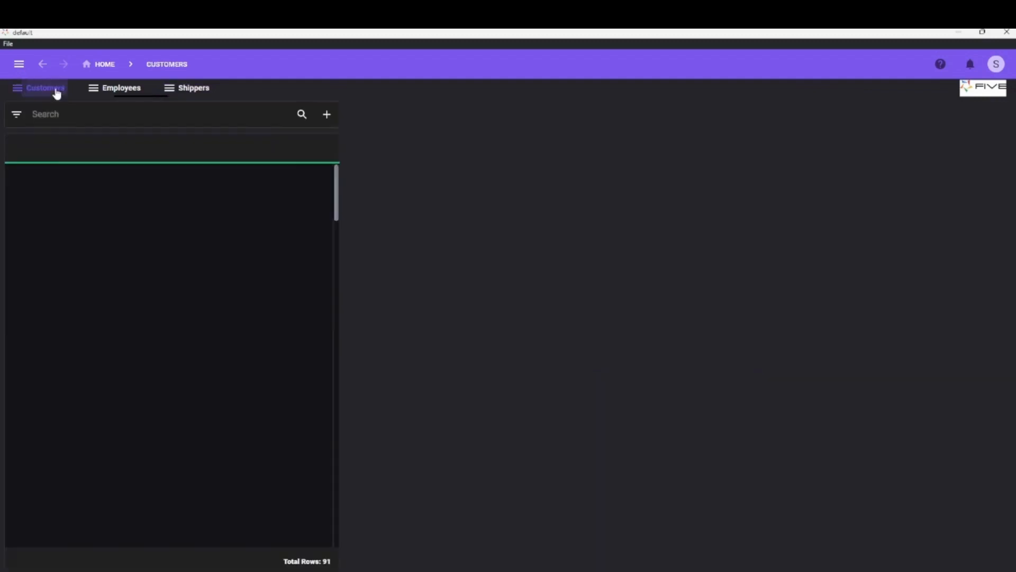
click(128, 90)
click(195, 88)
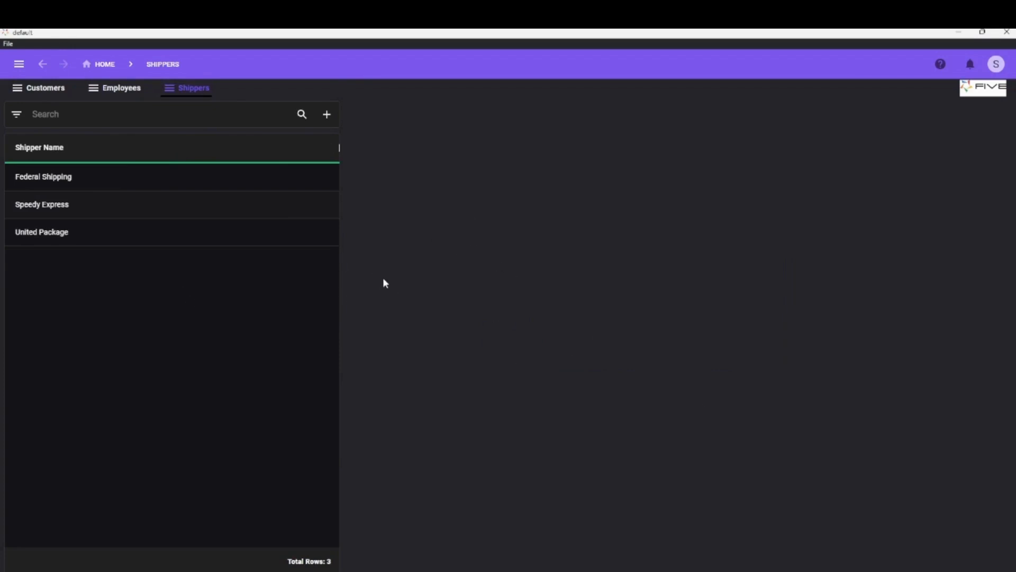
click(59, 94)
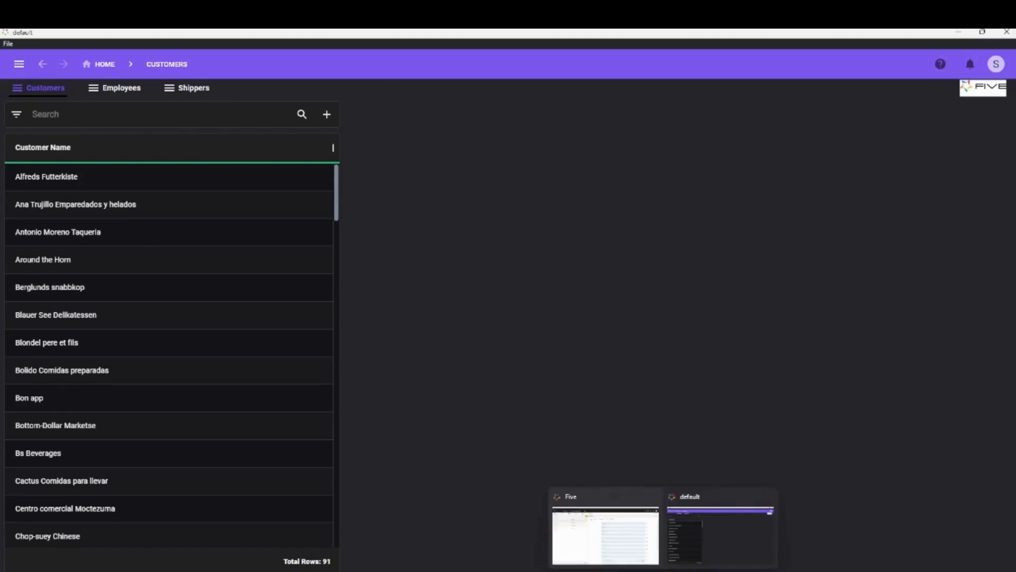
In the Five development window, start a Form Wizard form on the Orders table without a menu item and go to its field settings.
click(605, 534)
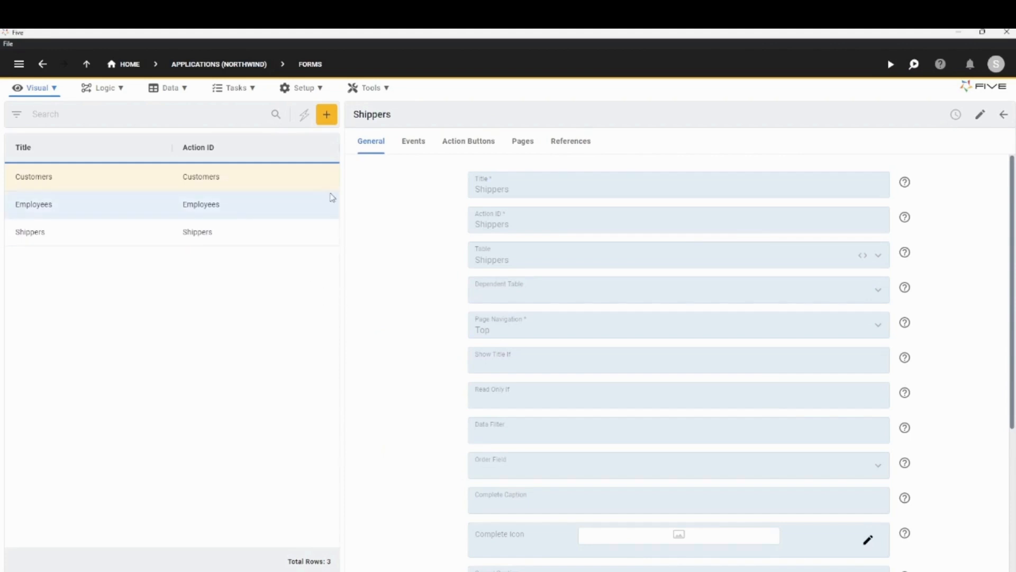
click(304, 115)
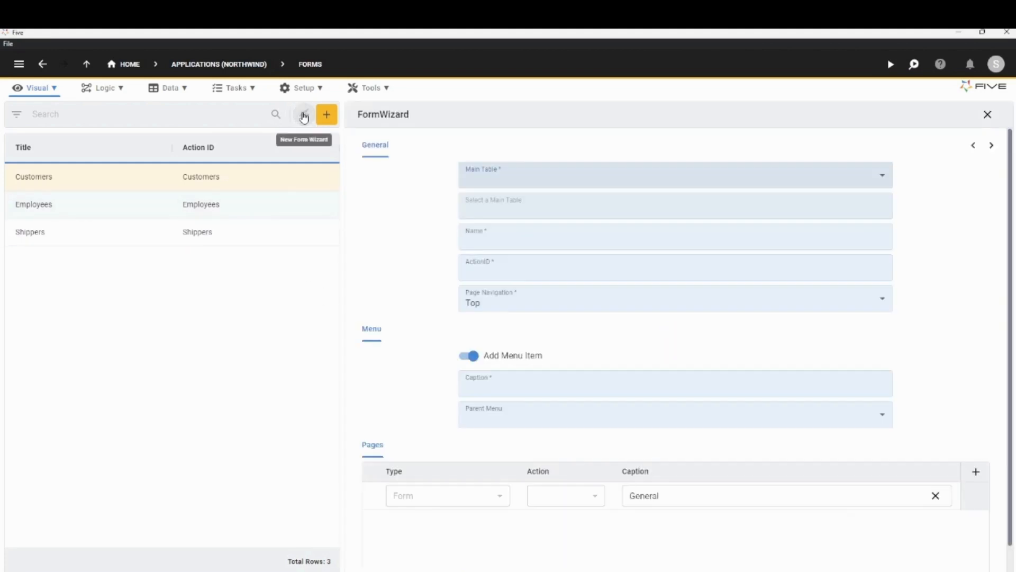
click(500, 180)
click(492, 284)
click(414, 280)
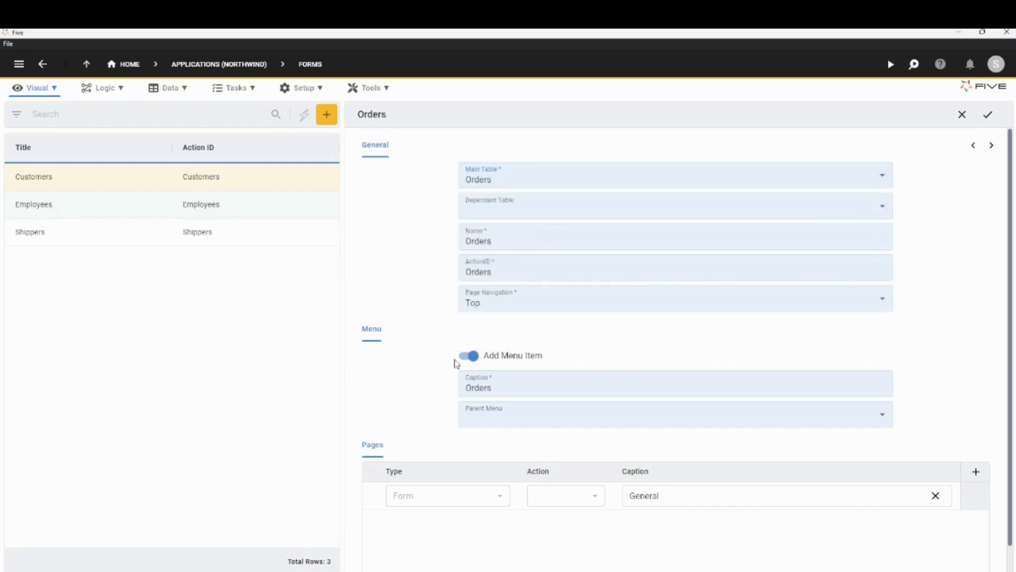
click(470, 356)
click(992, 145)
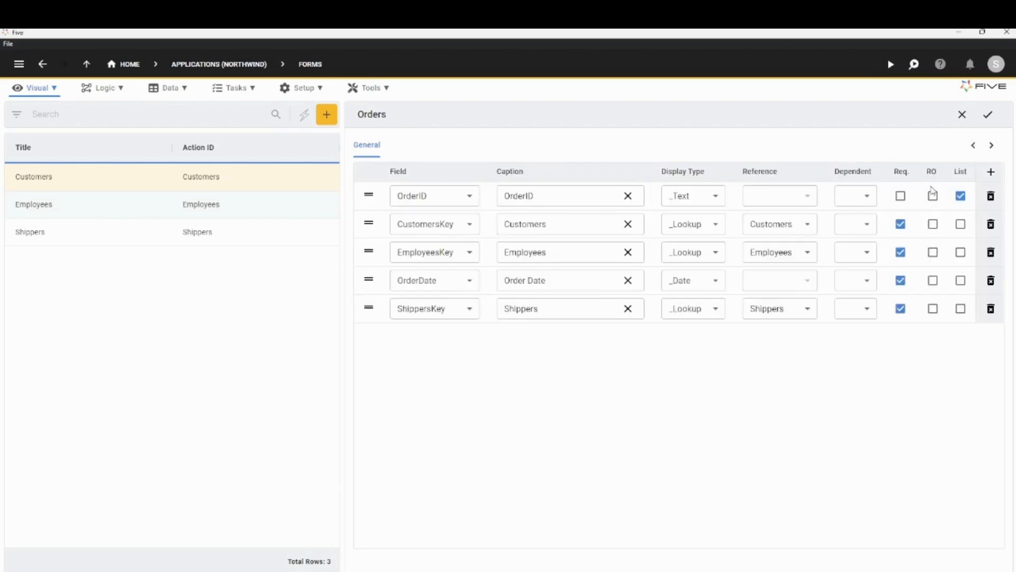
Make OrderID required, keep it shown in the list, and save the Orders form.
click(902, 197)
click(961, 197)
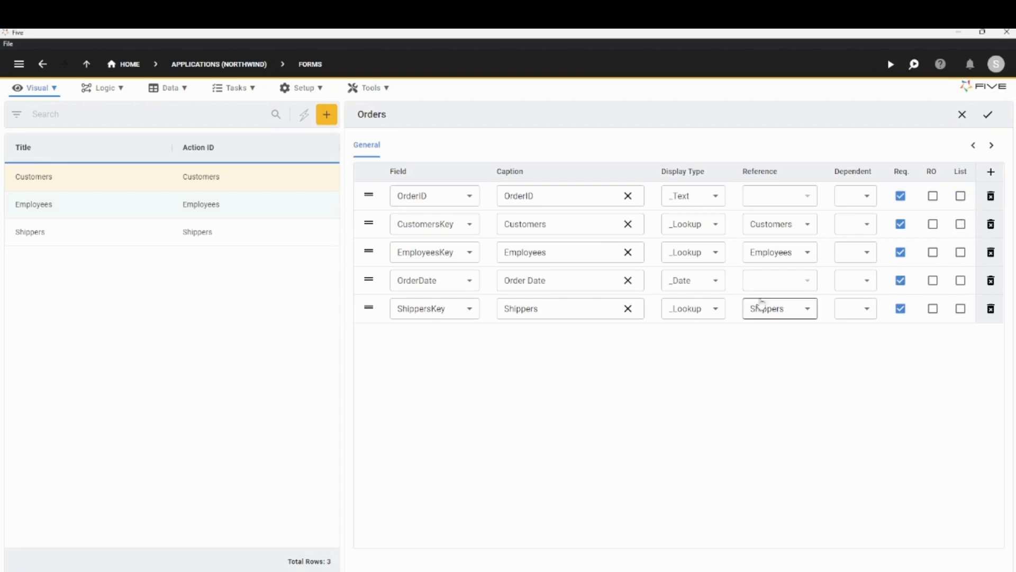
click(961, 196)
click(989, 116)
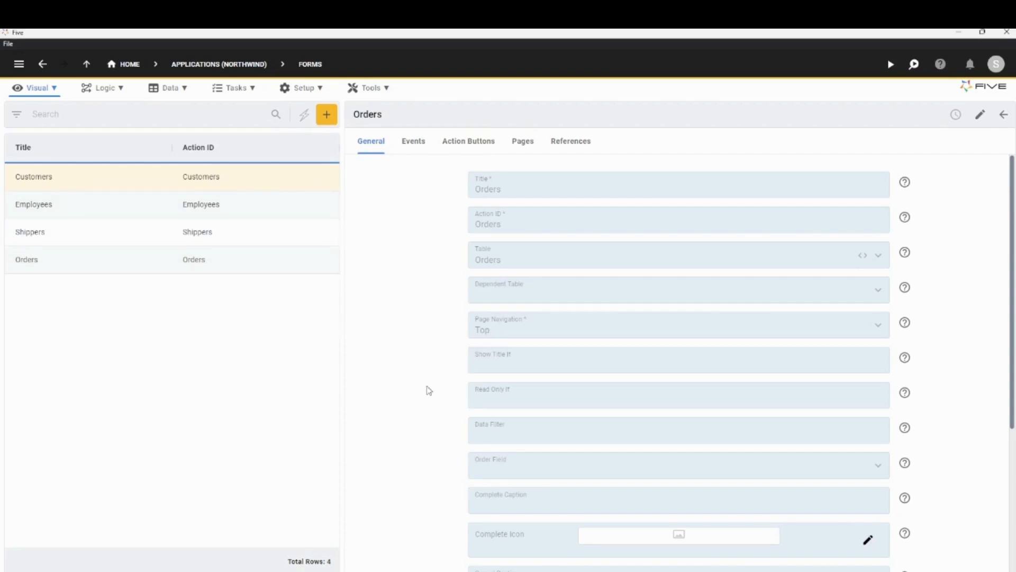
Add a new page with the caption Orders to the Customers form.
click(249, 177)
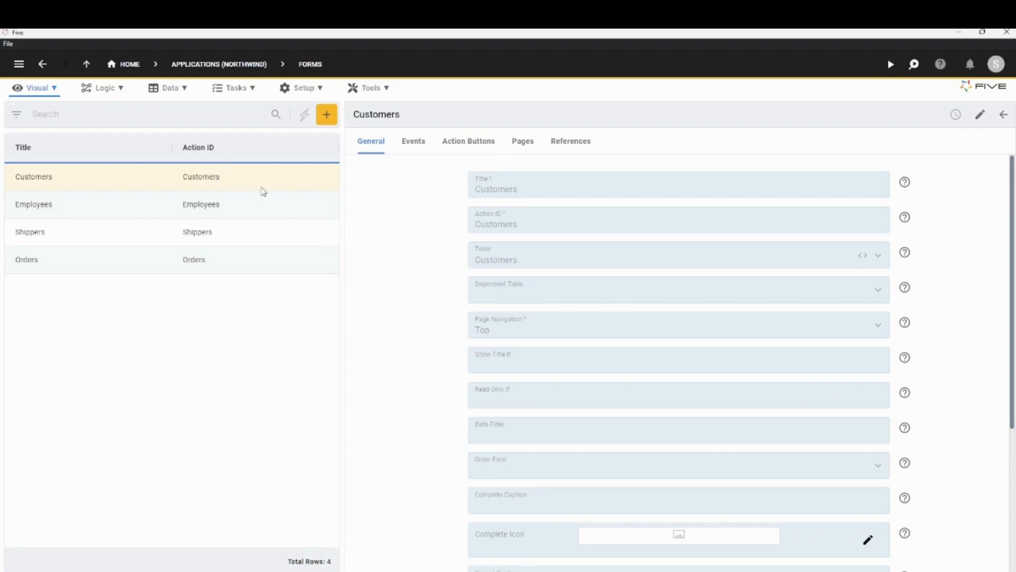
click(524, 151)
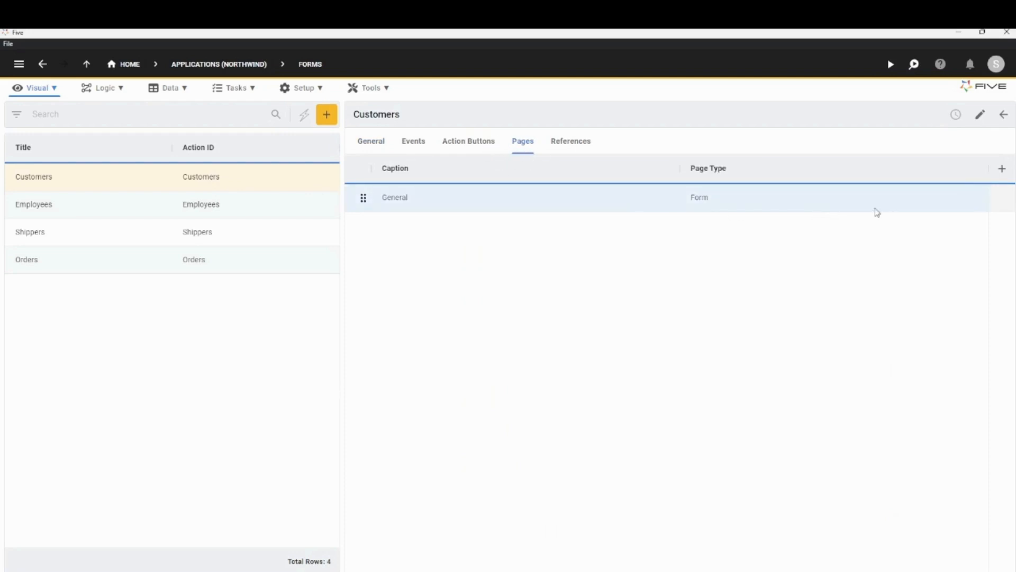
click(1003, 168)
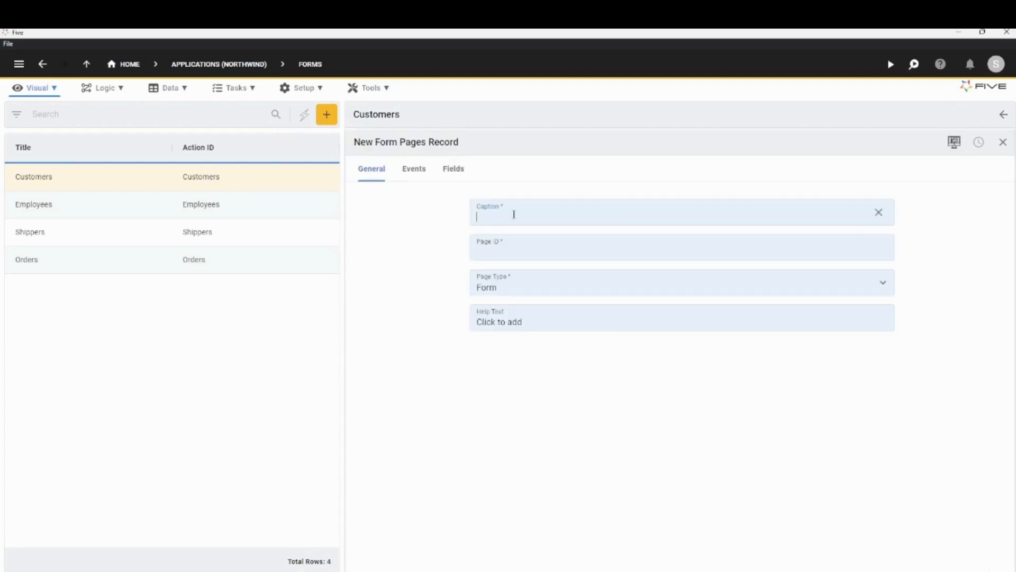
text(Orders)
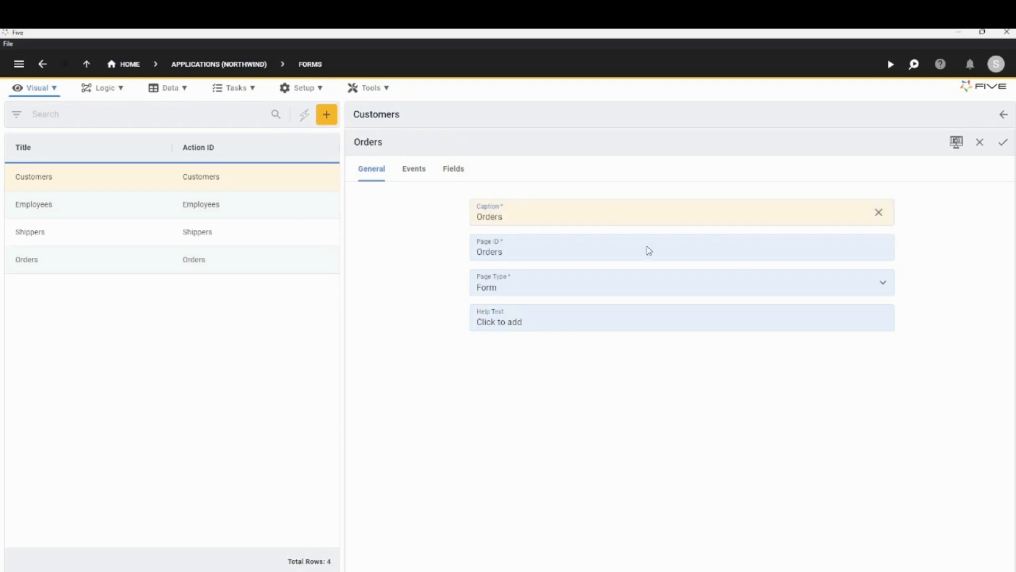
Make the Orders page a Grid using the Orders (Form) action, and save the page and the Customers form.
click(883, 282)
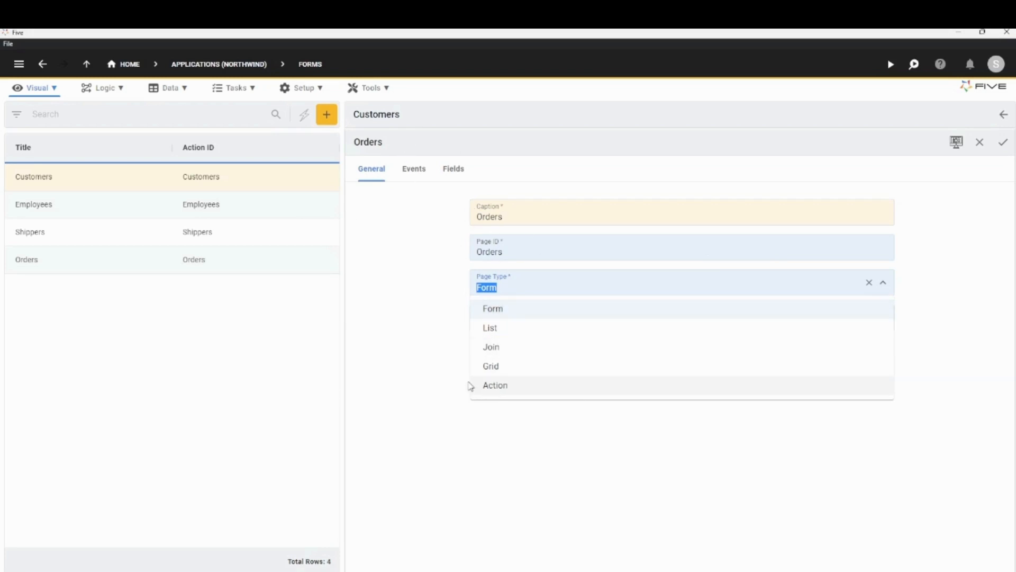
click(491, 366)
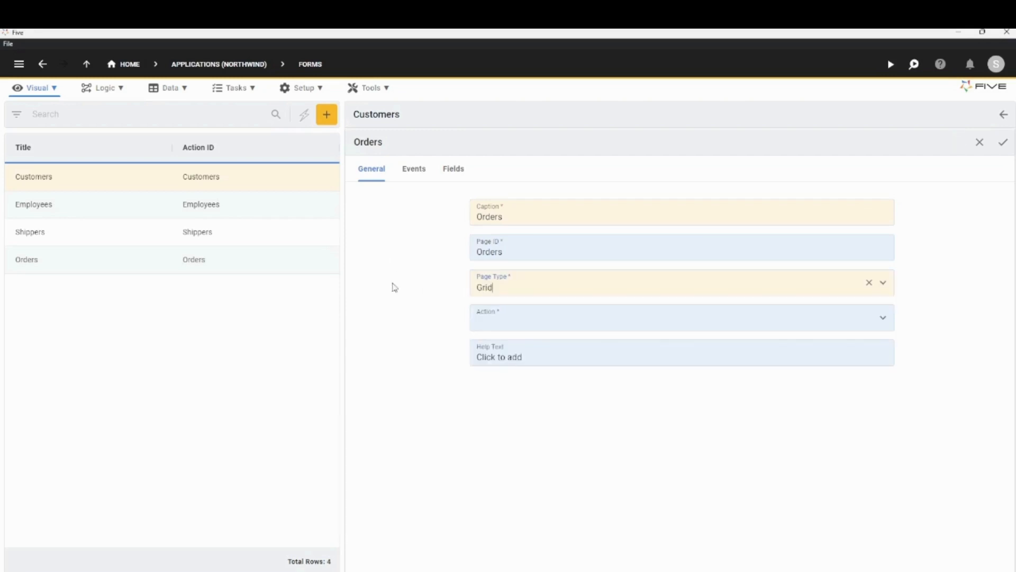
click(884, 319)
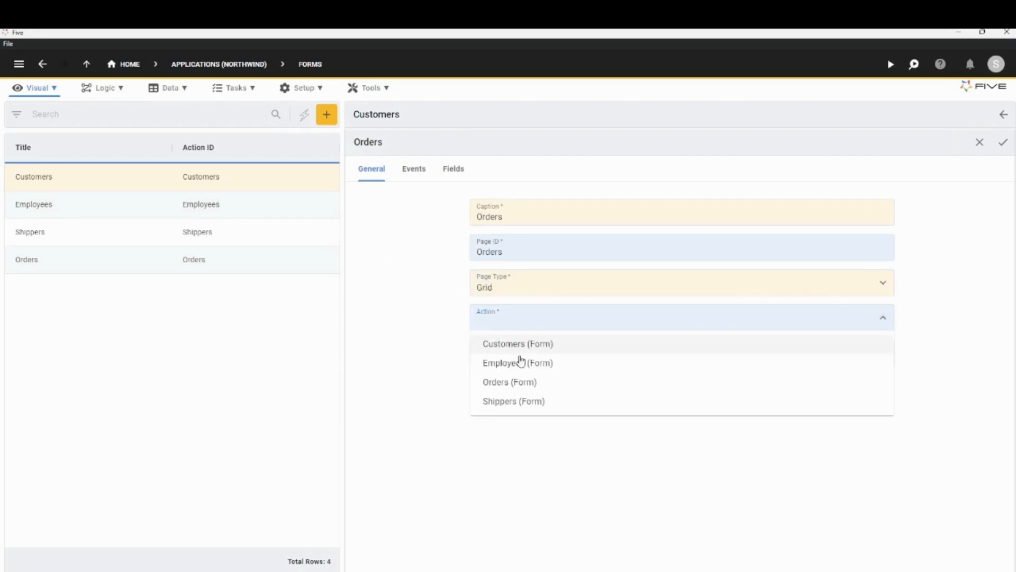
click(508, 383)
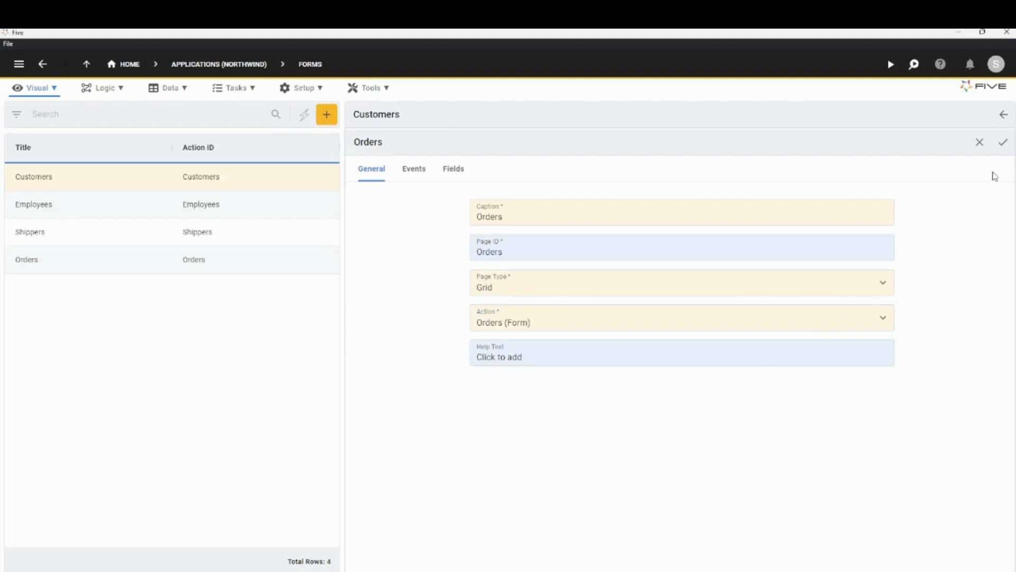
click(1002, 147)
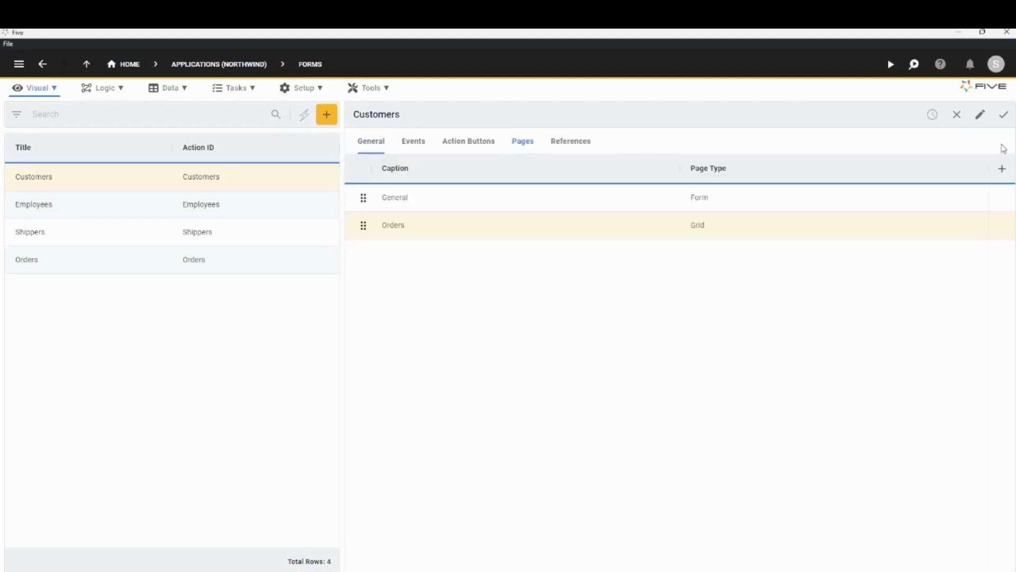
click(1004, 119)
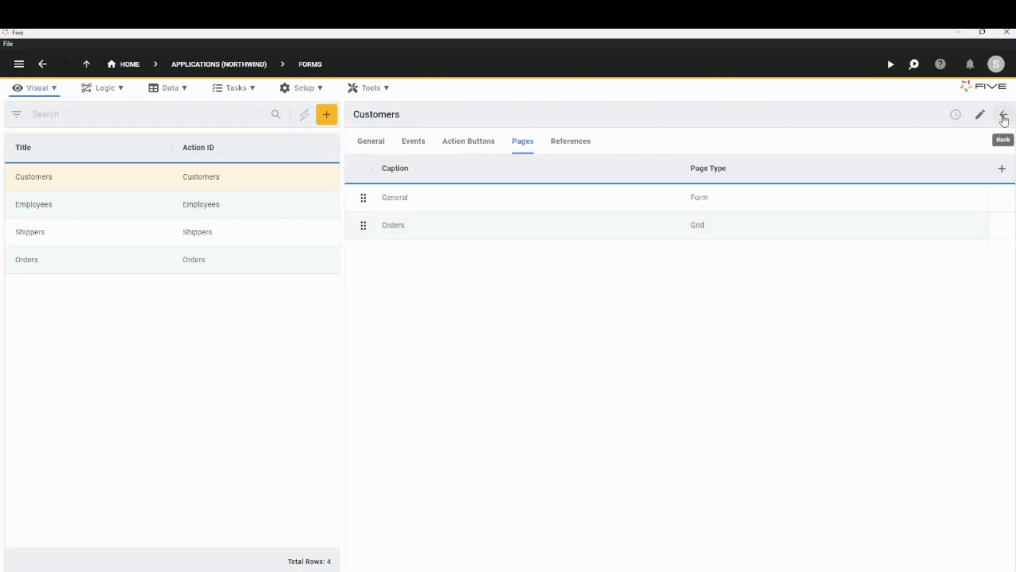
Run the application in a maximized window and view the orders of the customer Berglunds snabbkop.
click(891, 64)
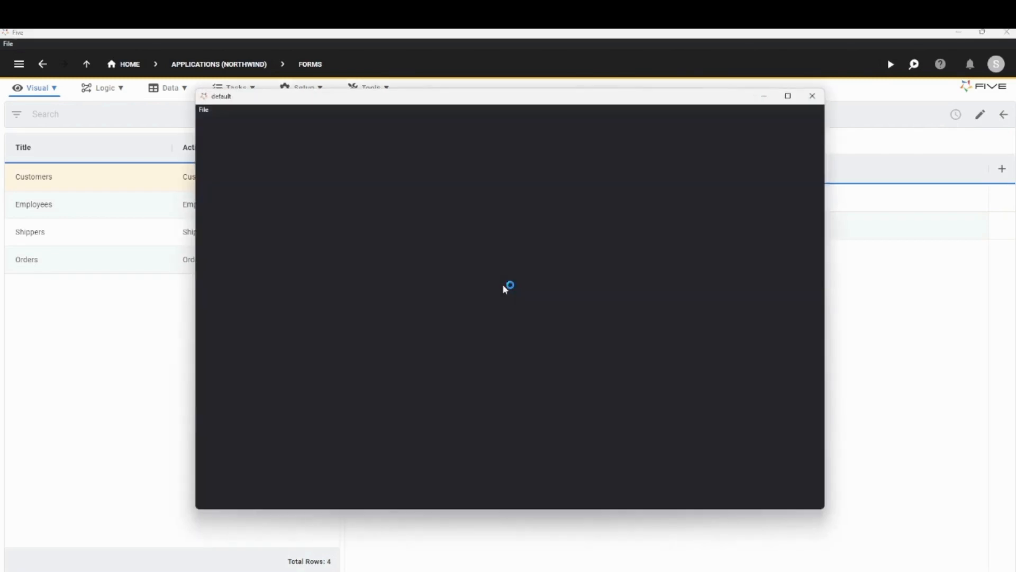
click(788, 96)
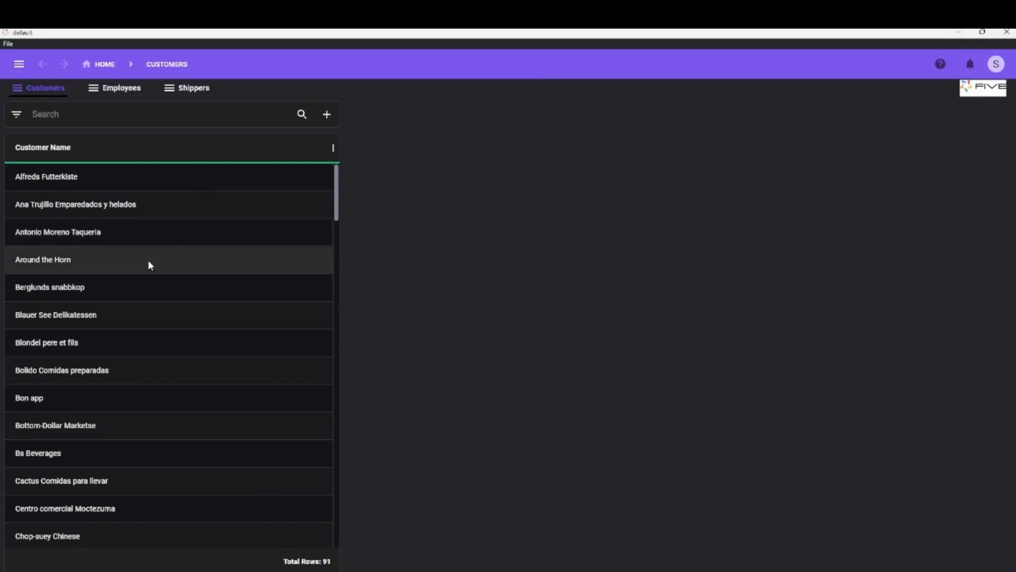
click(78, 292)
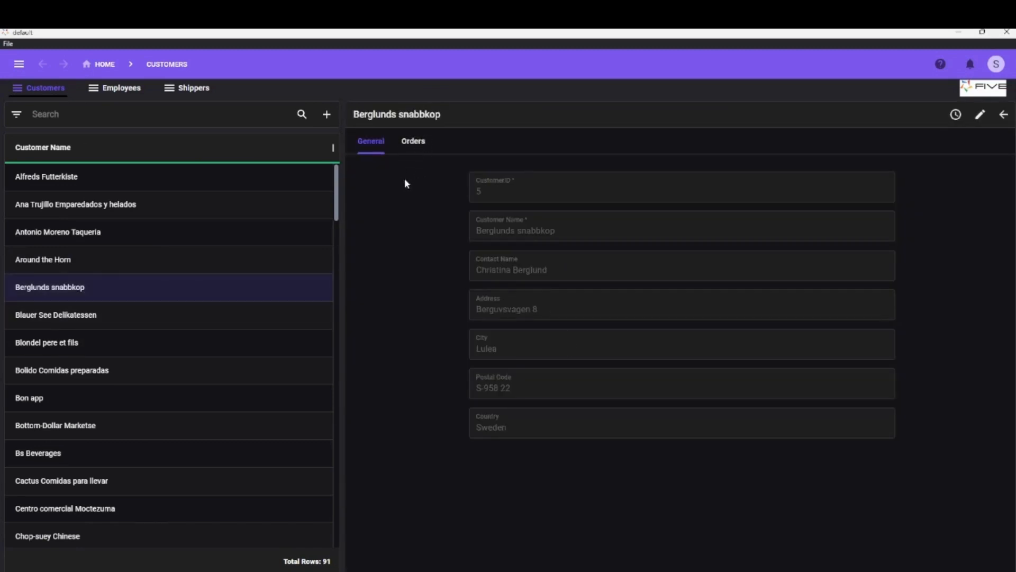
click(414, 143)
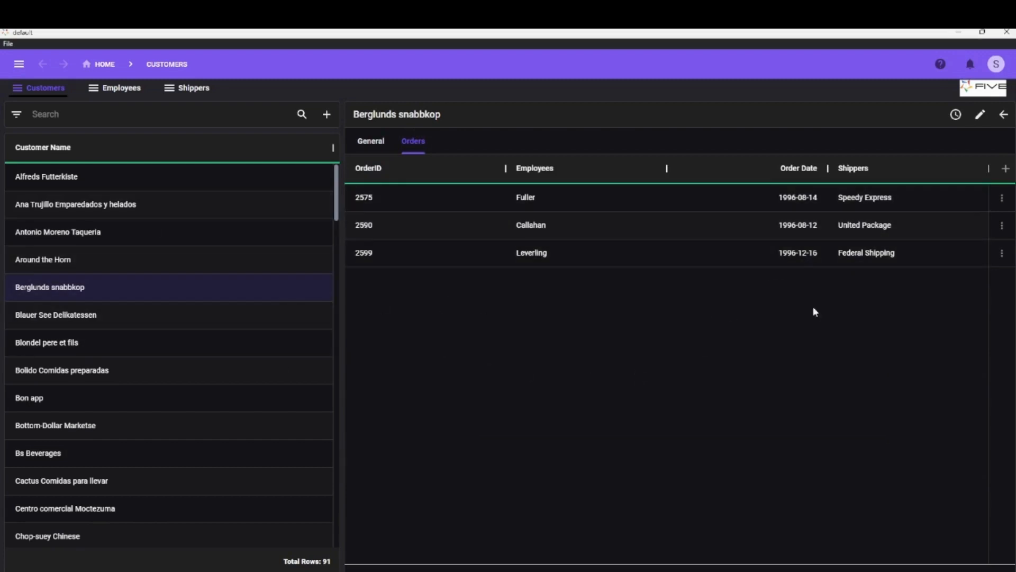
Examine the editable fields of the customer's first order, including the shipper choices and order date calendar, keeping the existing values.
click(404, 201)
double_click(402, 201)
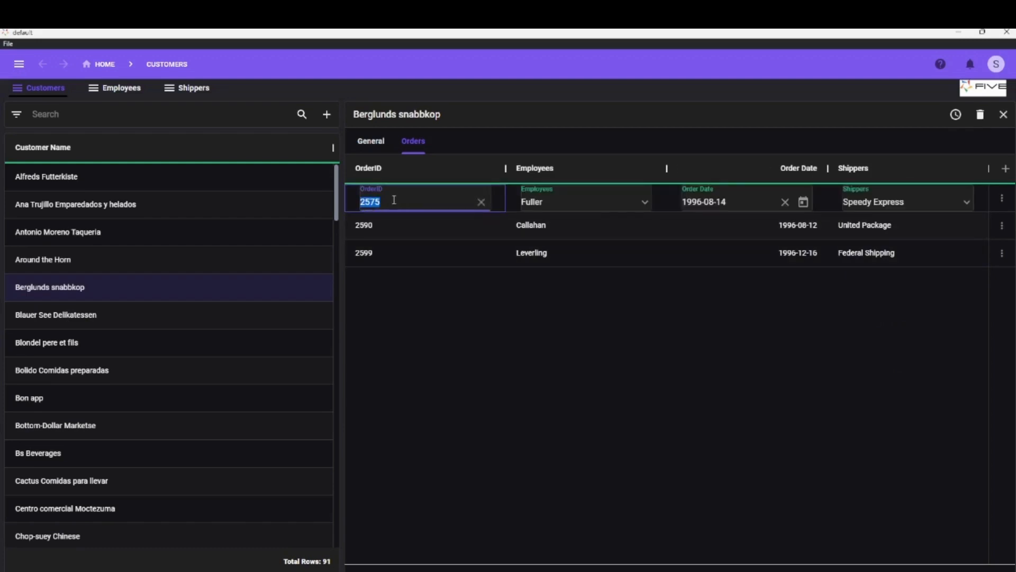
click(576, 201)
click(756, 201)
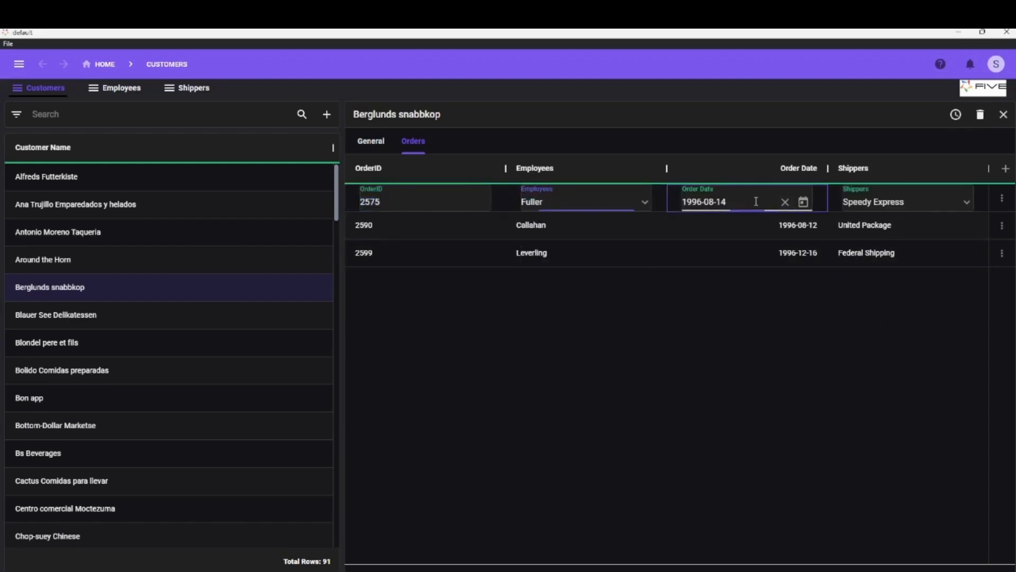
click(909, 200)
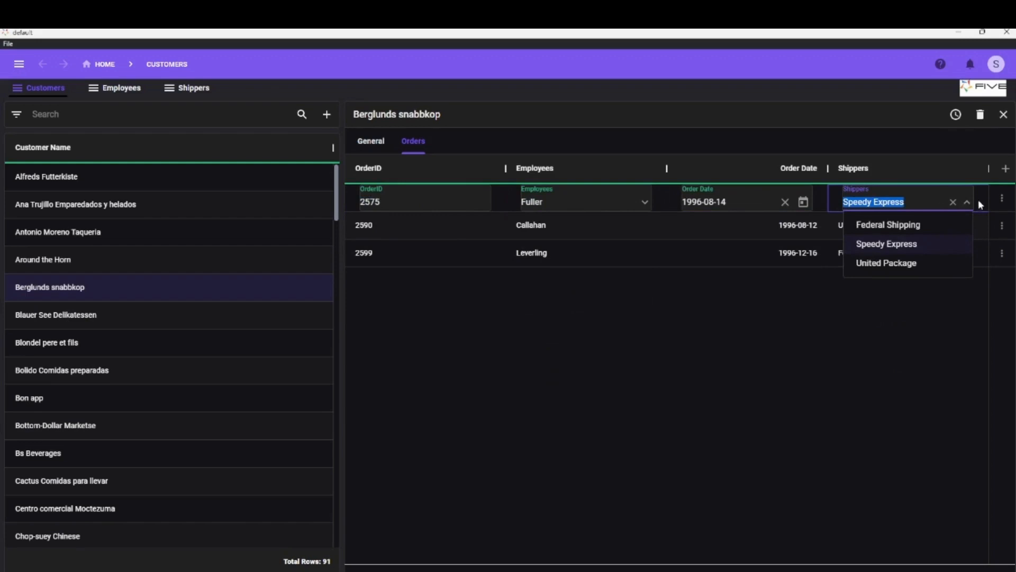
click(816, 307)
double_click(803, 198)
click(805, 201)
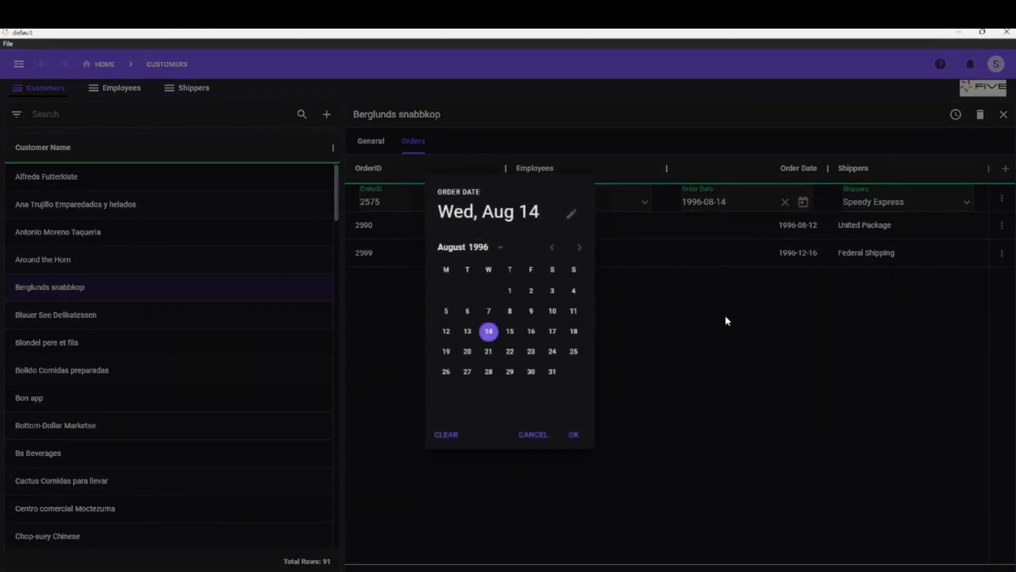
click(569, 443)
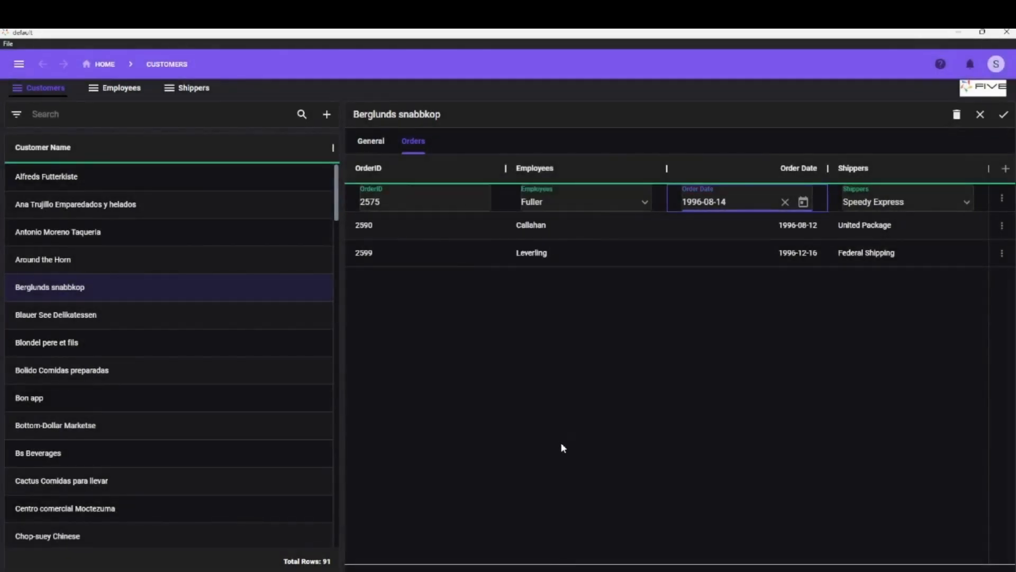
click(562, 448)
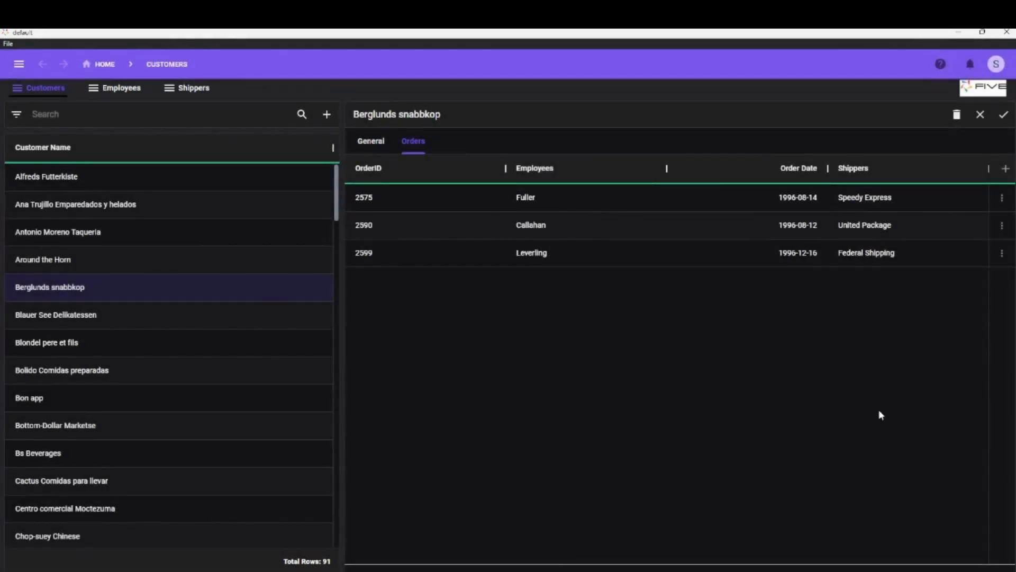